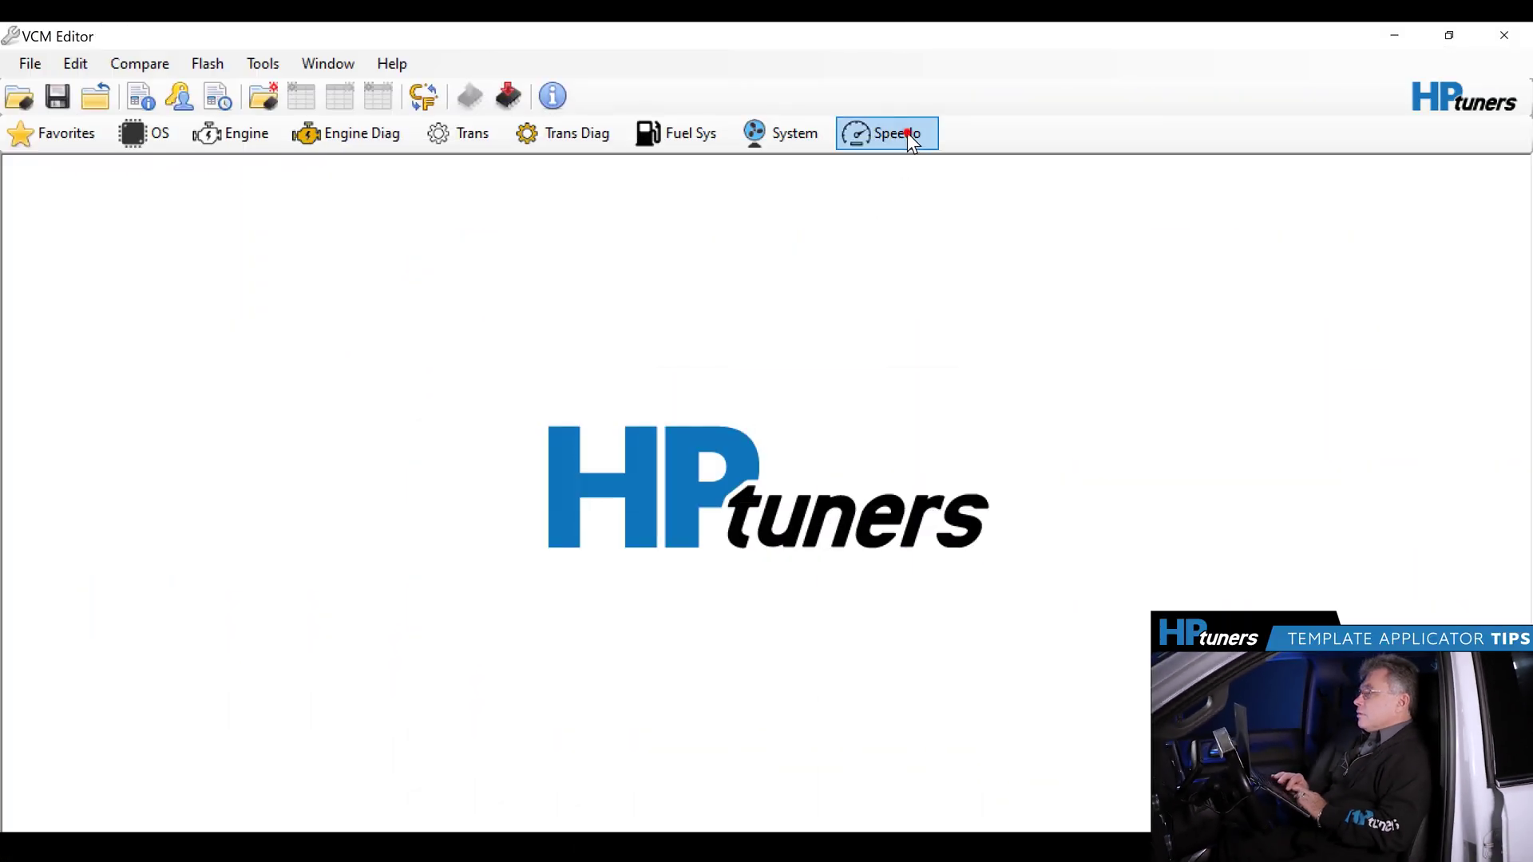
Set the speedometer Source to Calibration
{"action": "left_click", "coordinate": [907, 133]}
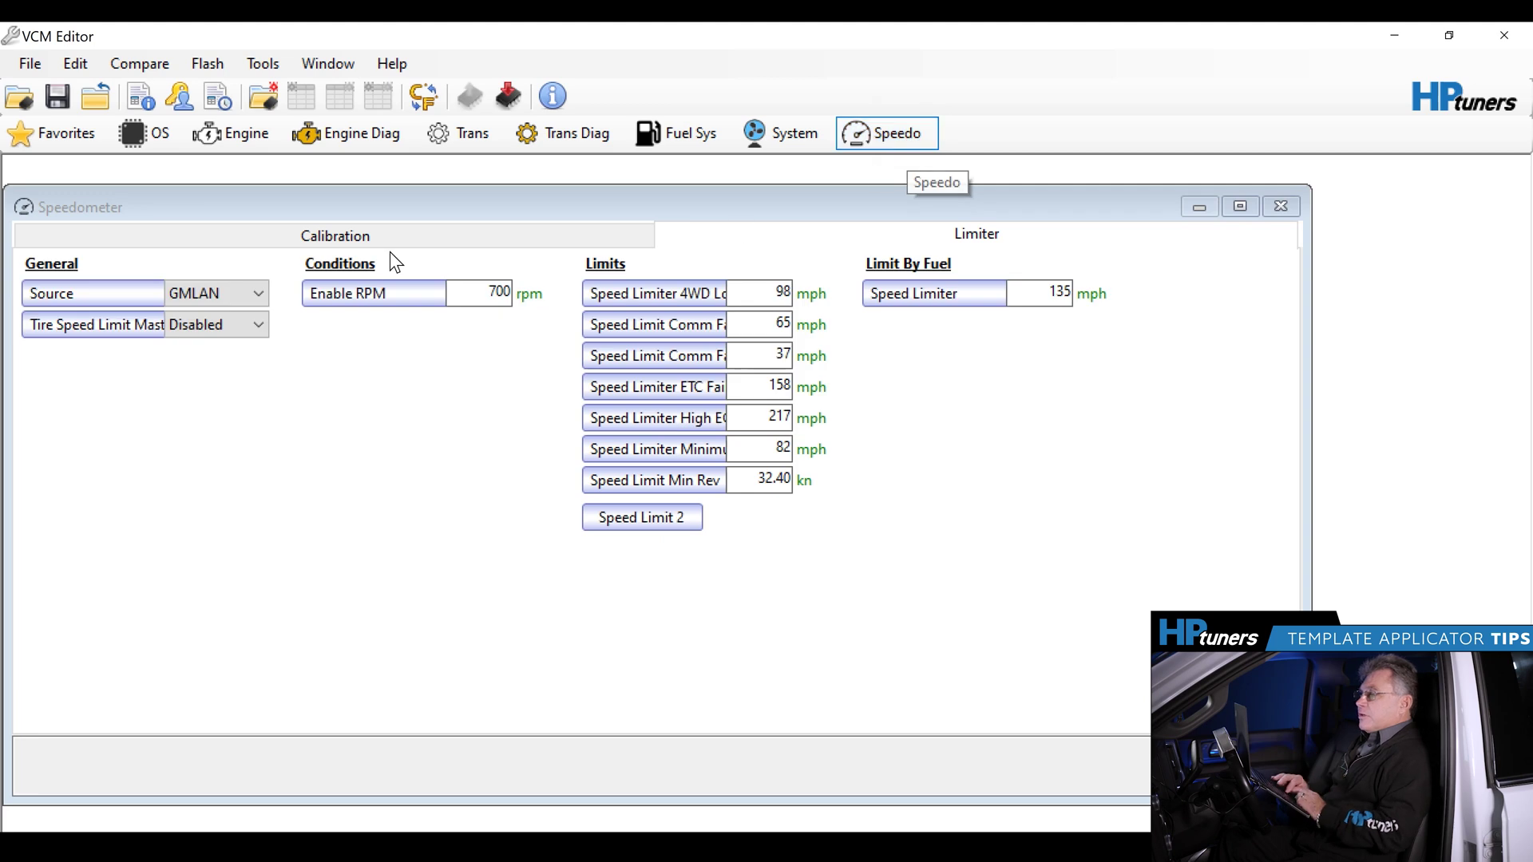
{"action": "left_click", "coordinate": [258, 293]}
{"action": "left_click", "coordinate": [252, 319]}
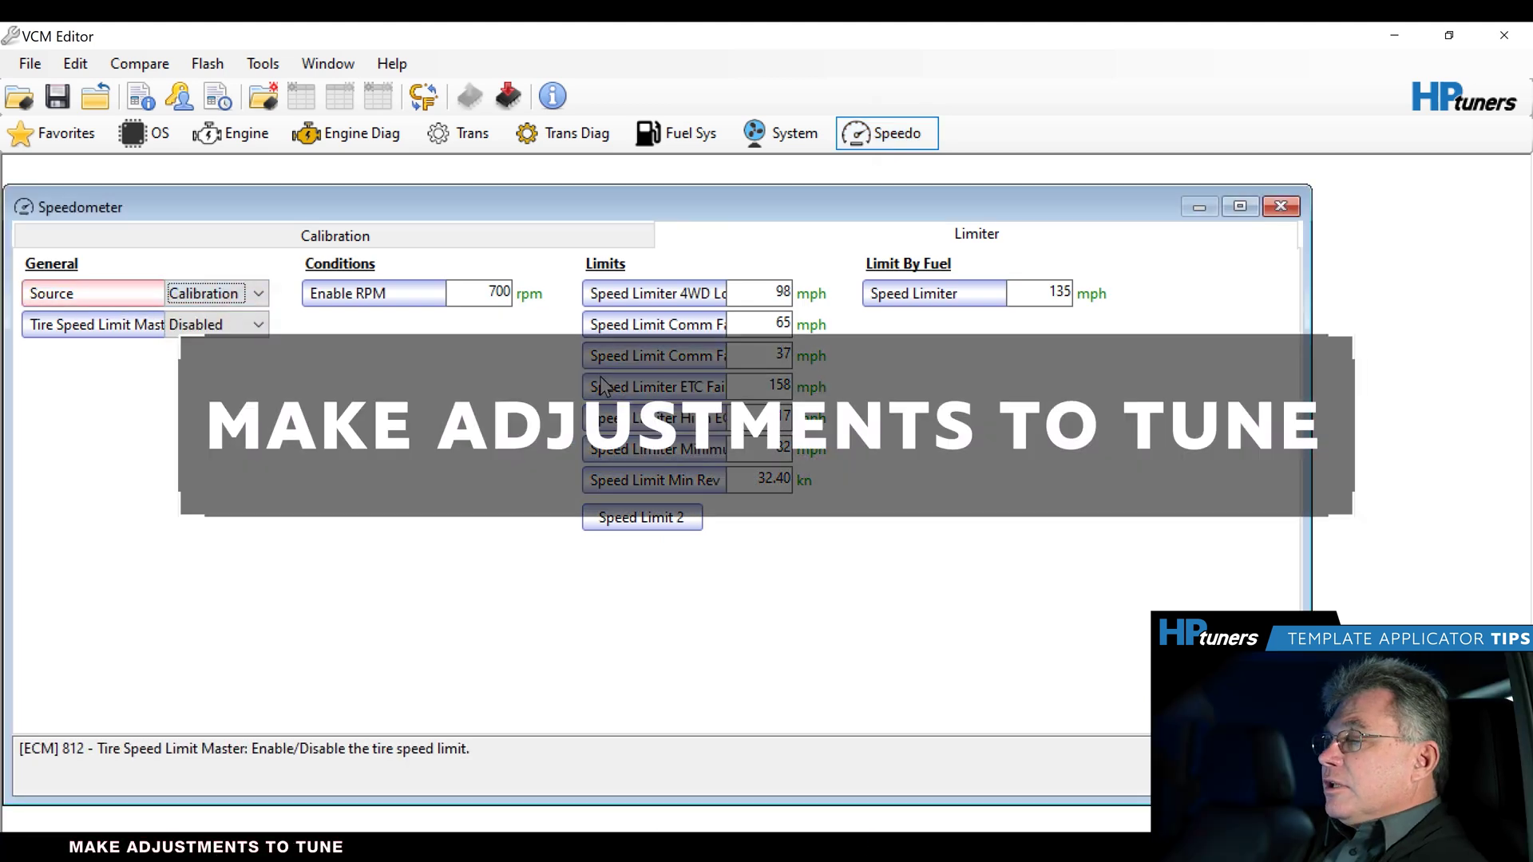
Raise the Speed Limiter 4WD Lo value from 98 to 135 mph
{"action": "double_click", "coordinate": [759, 291]}
{"action": "type", "text": "13"}
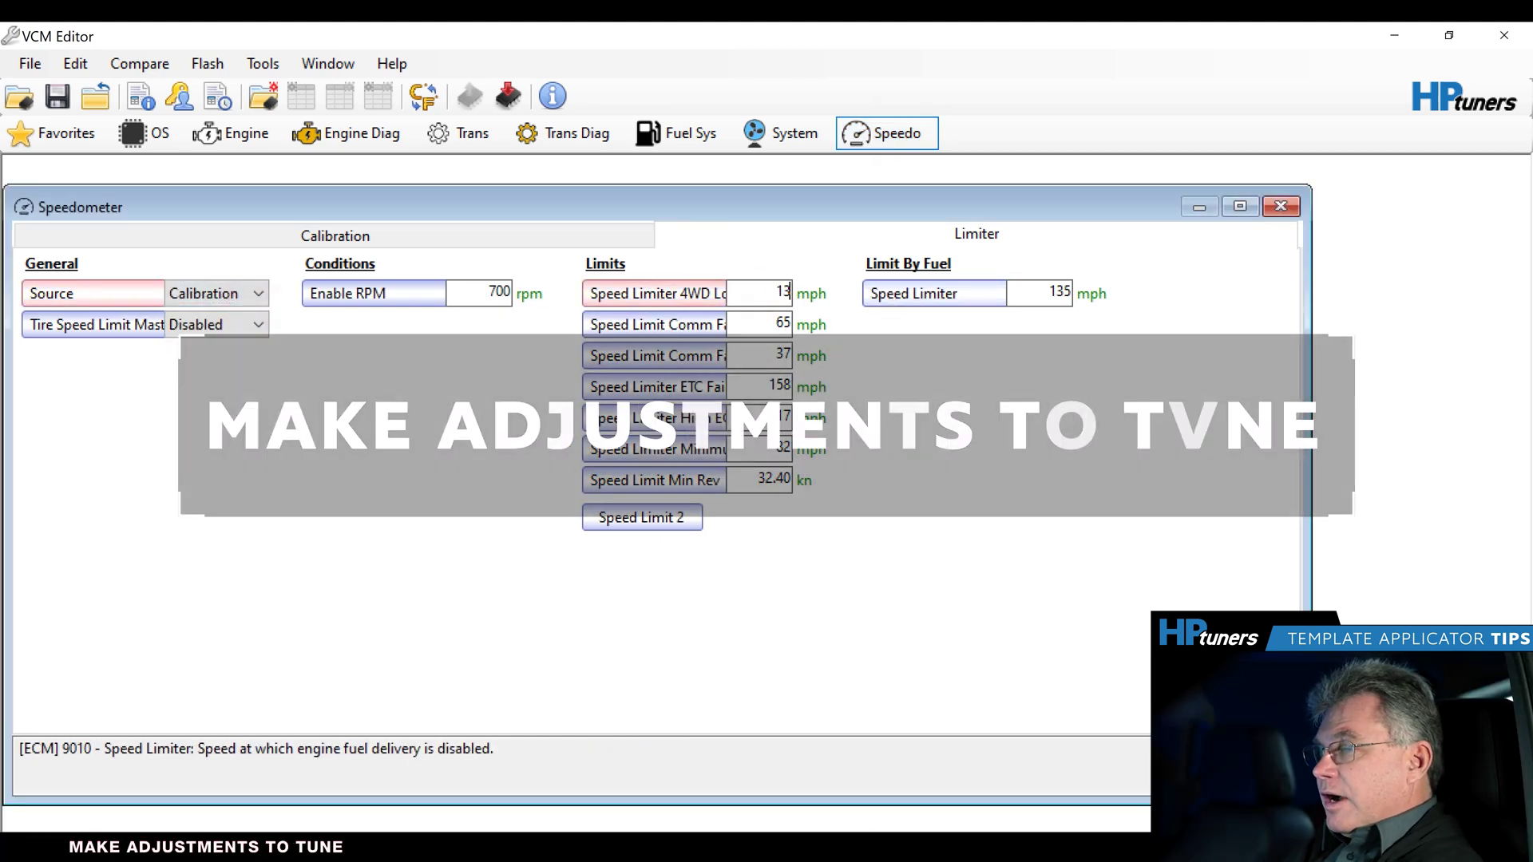
{"action": "type", "text": "5"}
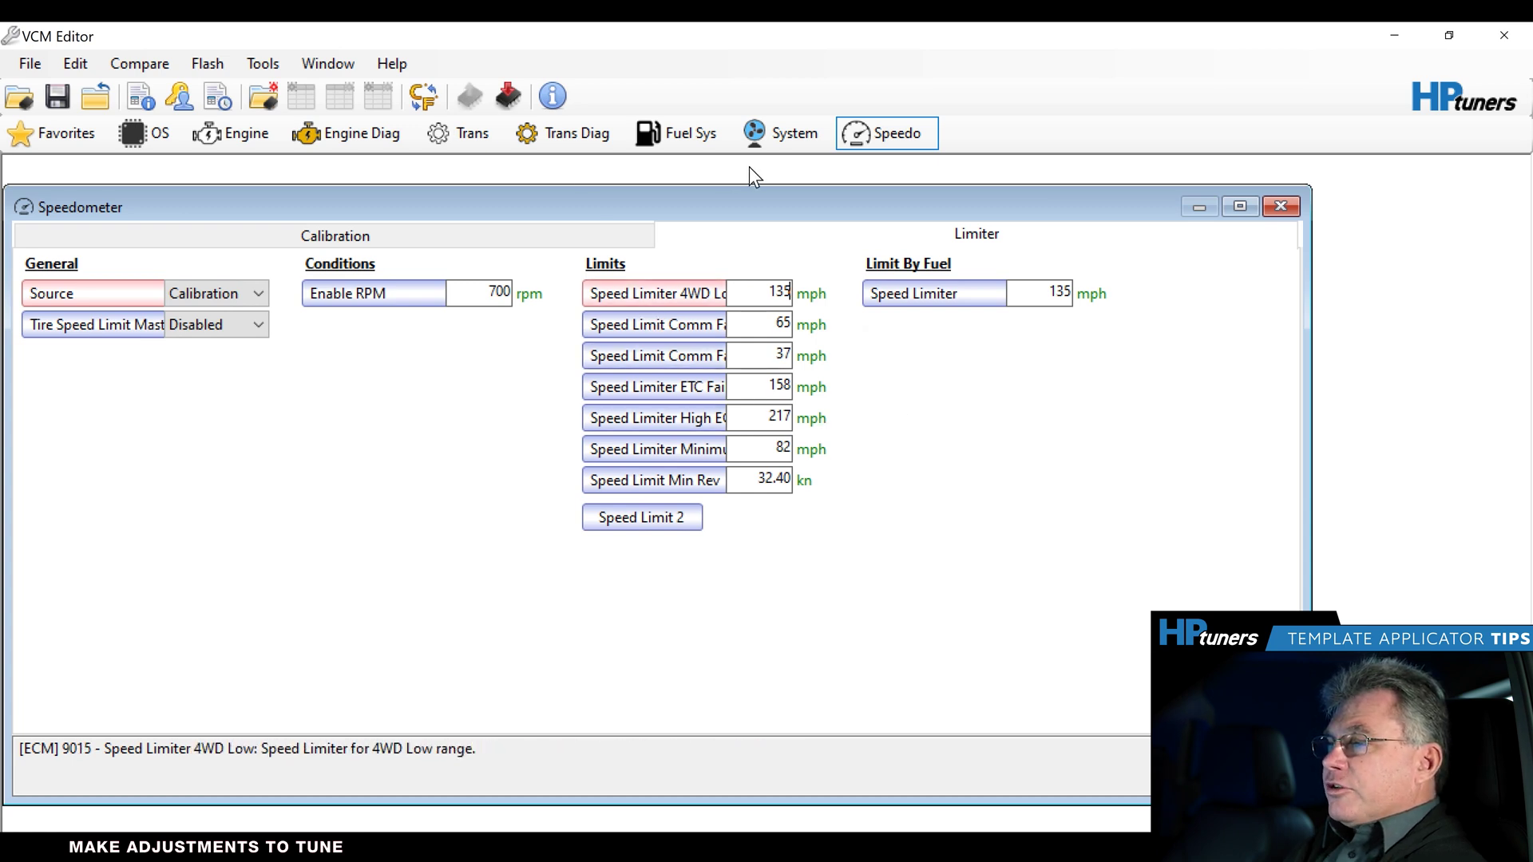
{"action": "left_click", "coordinate": [776, 140]}
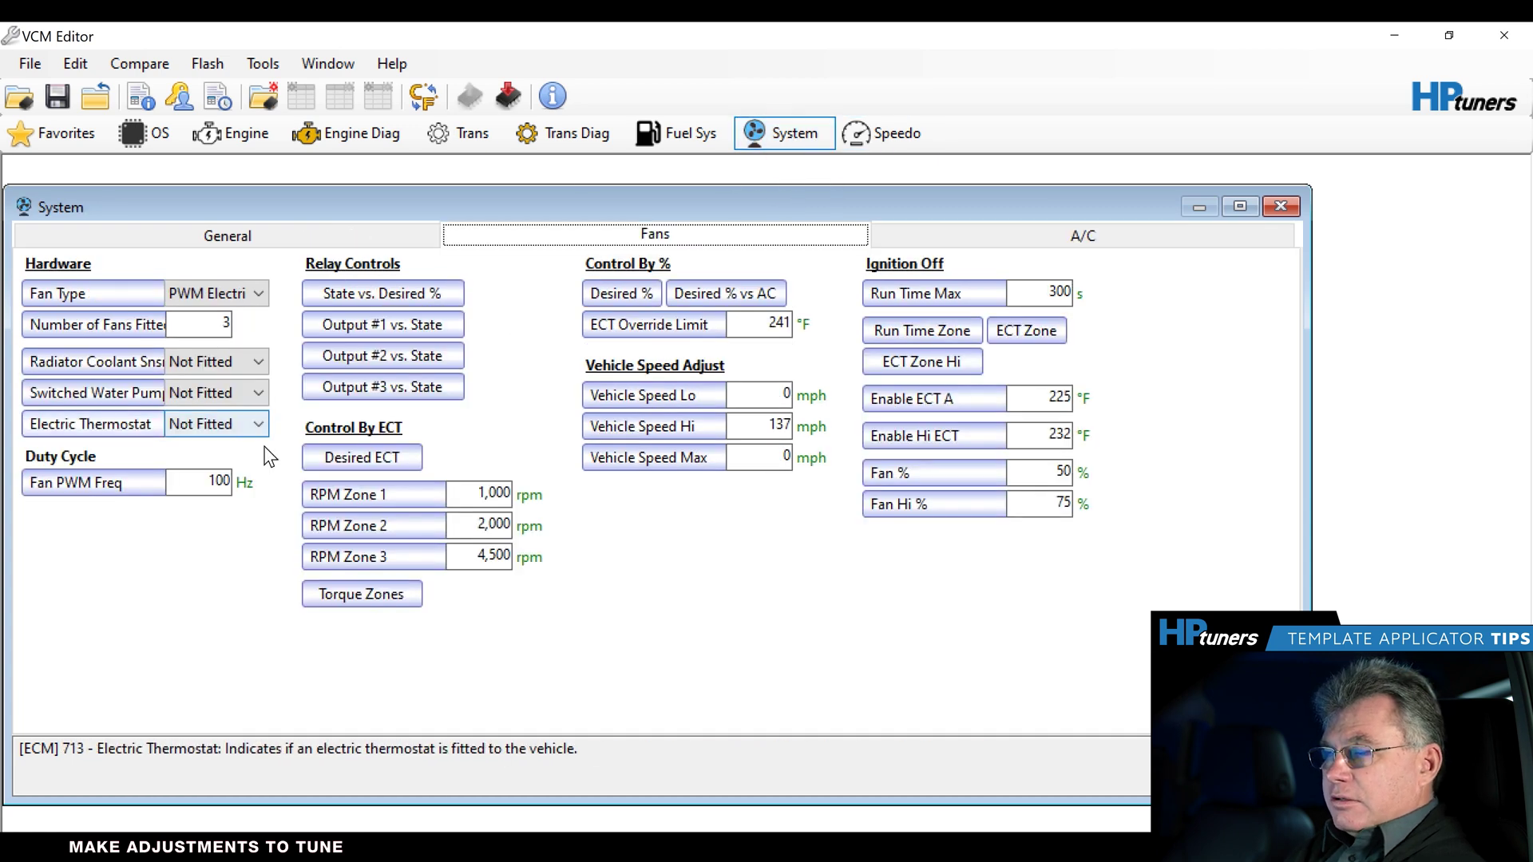
Change the 222 °F cells in the Desired ECT table to 212 across RPM Zones 0–2
{"action": "left_click", "coordinate": [340, 456]}
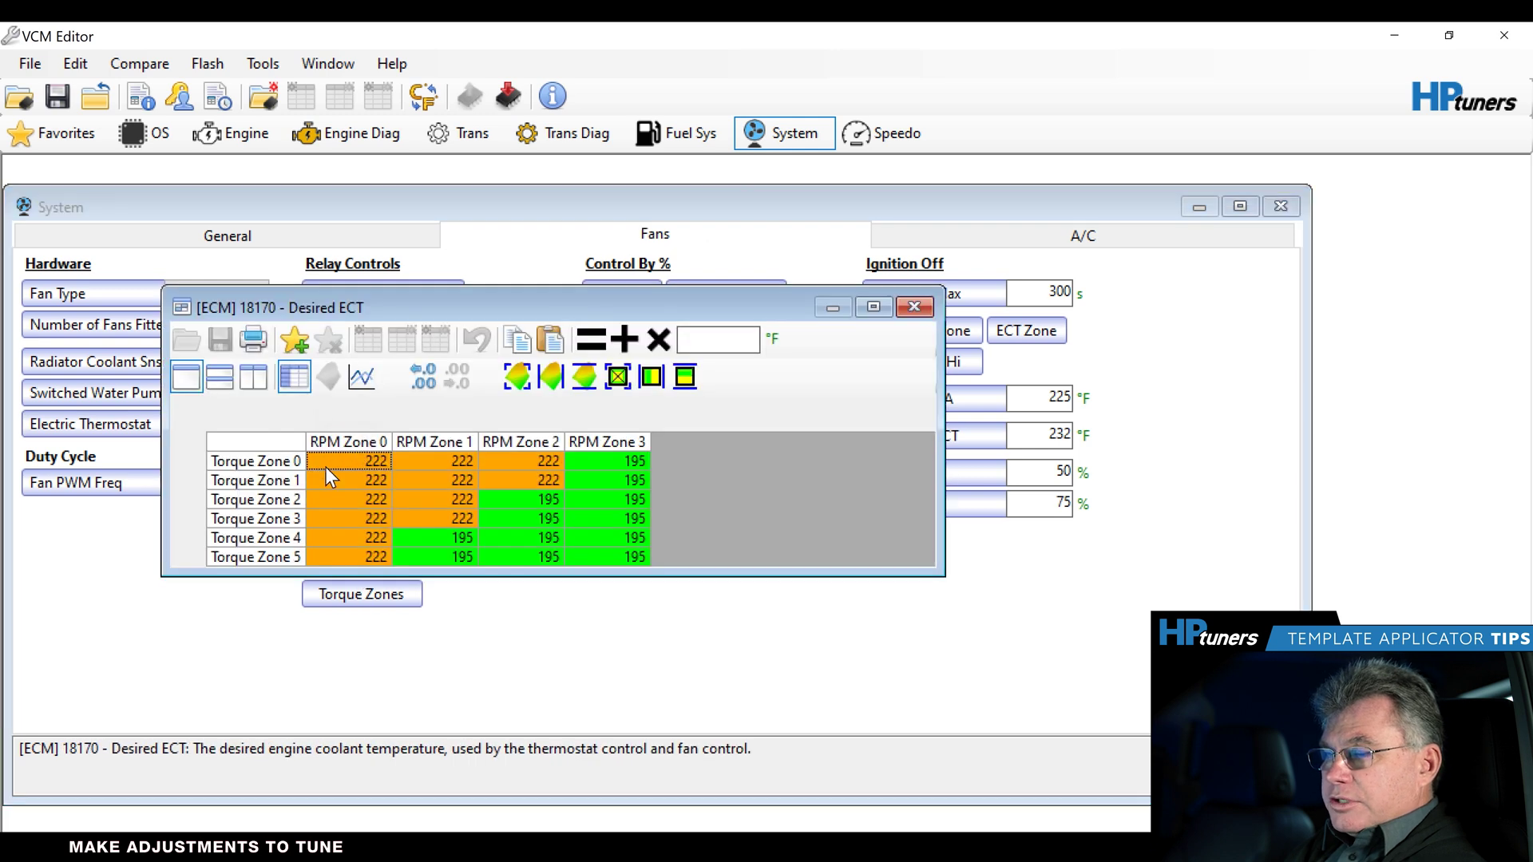
{"action": "left_click_drag", "start_coordinate": [345, 499], "coordinate": [343, 594]}
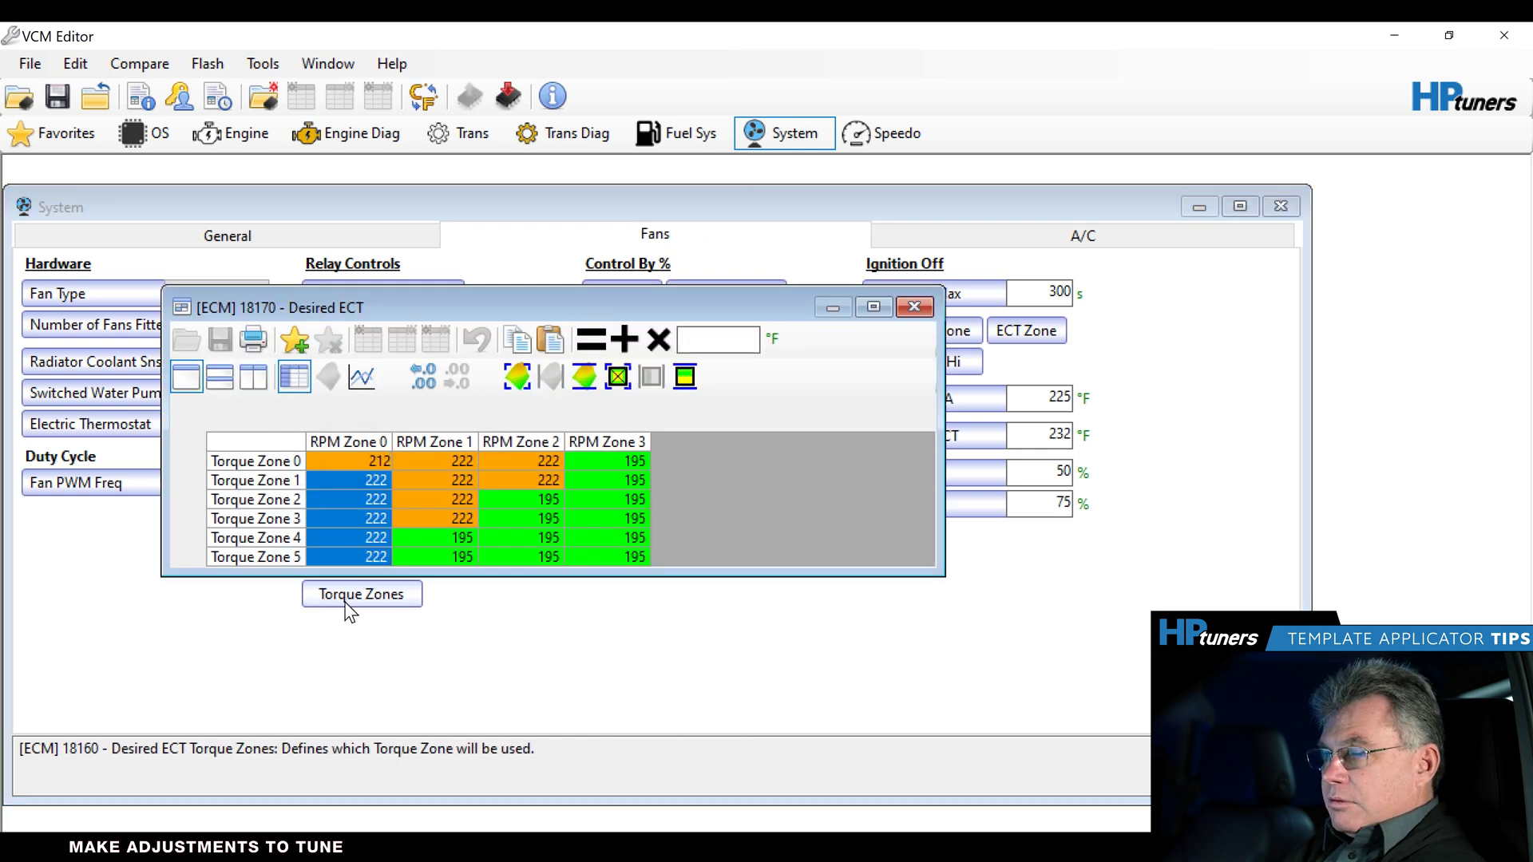
{"action": "type", "text": "212"}
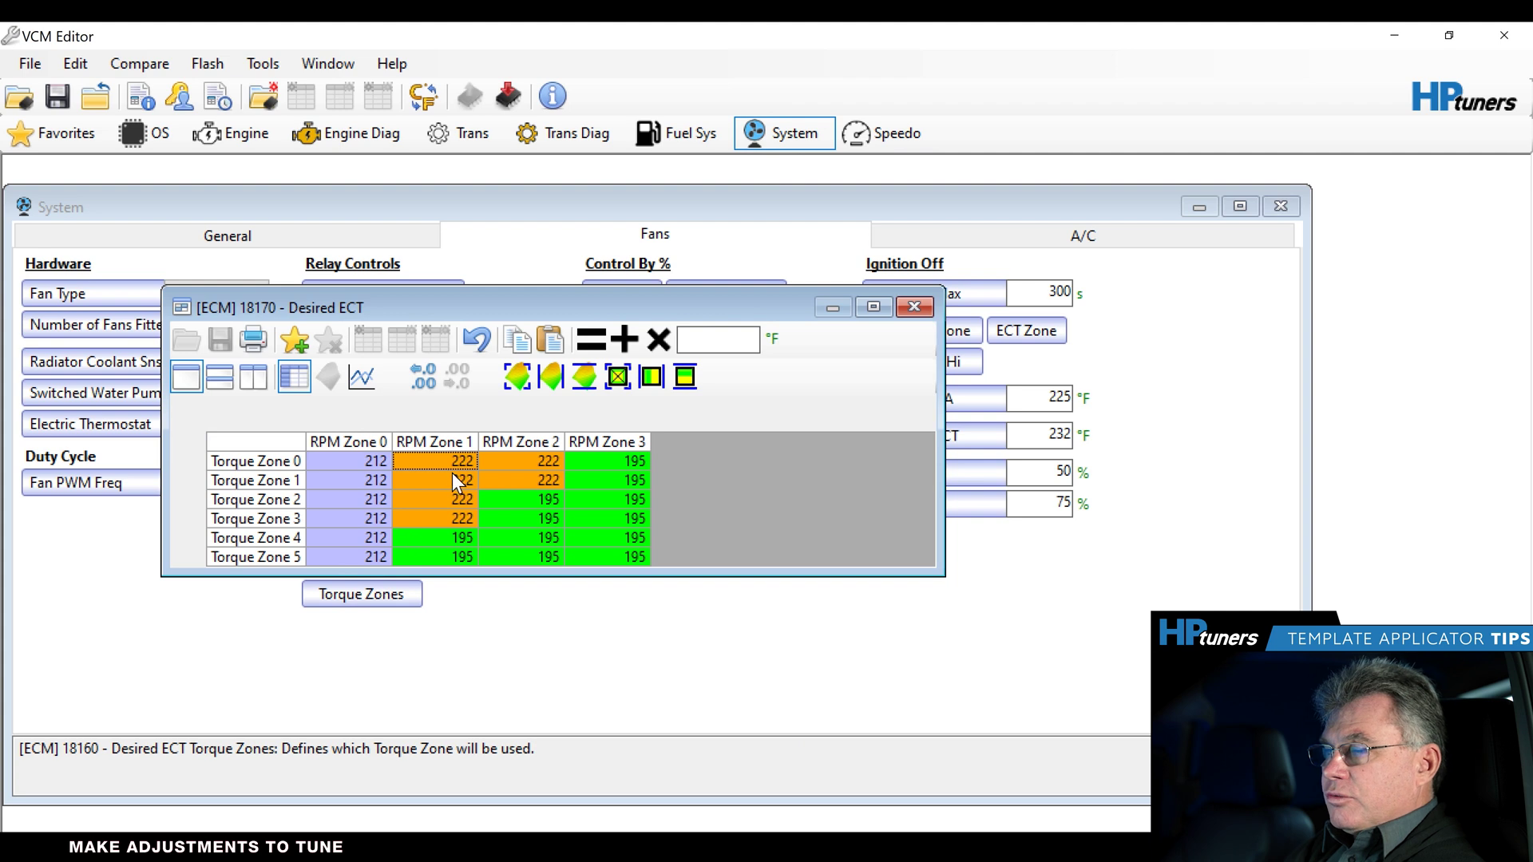
{"action": "left_click_drag", "start_coordinate": [452, 469], "coordinate": [453, 510]}
{"action": "type", "text": "212"}
{"action": "key", "text": "Return"}
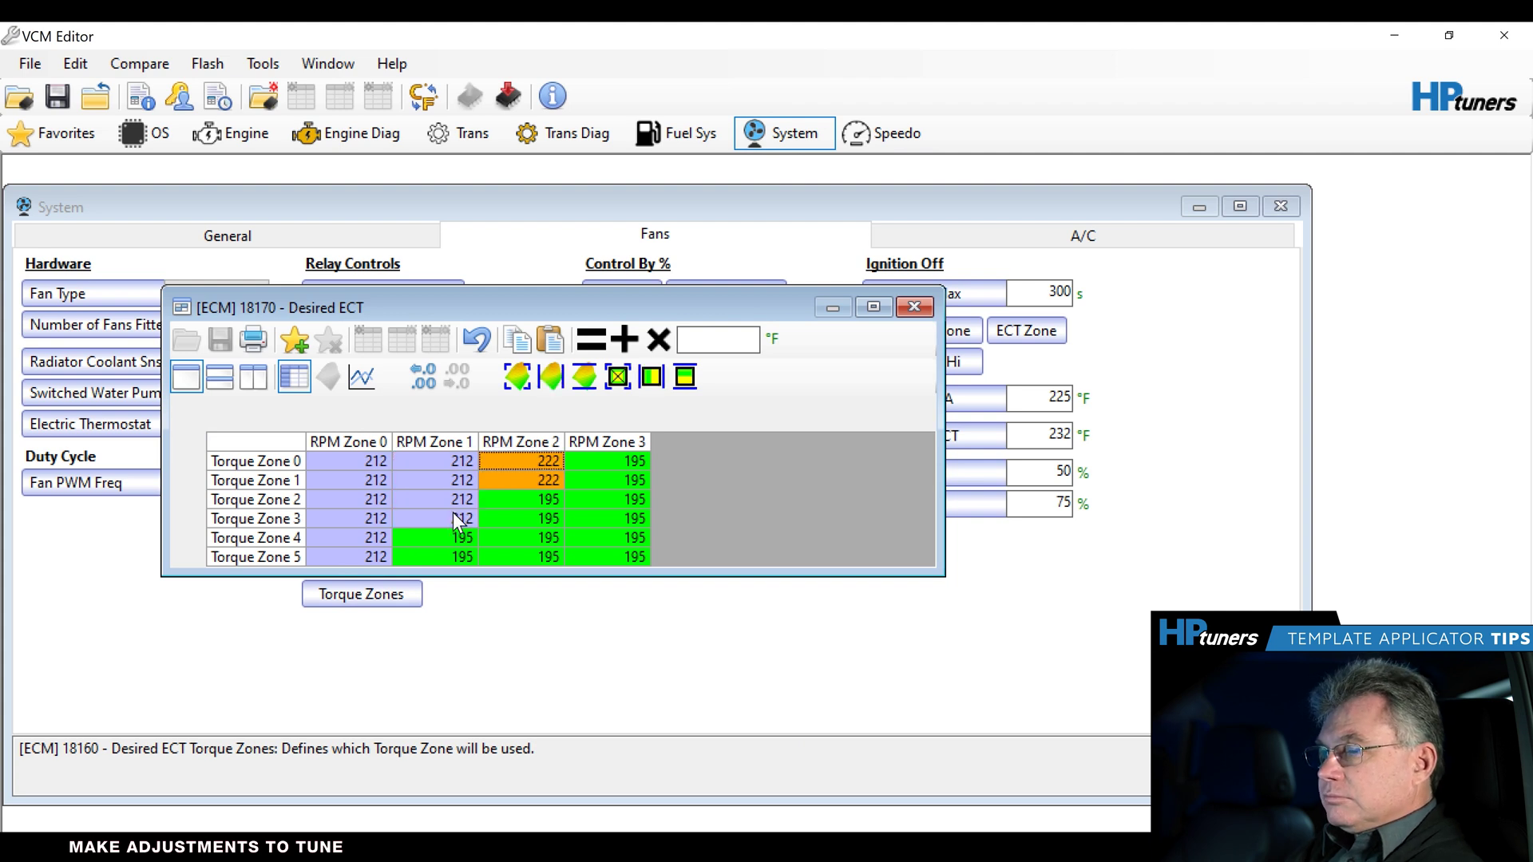
{"action": "left_click_drag", "start_coordinate": [510, 462], "coordinate": [514, 479]}
{"action": "type", "text": "21"}
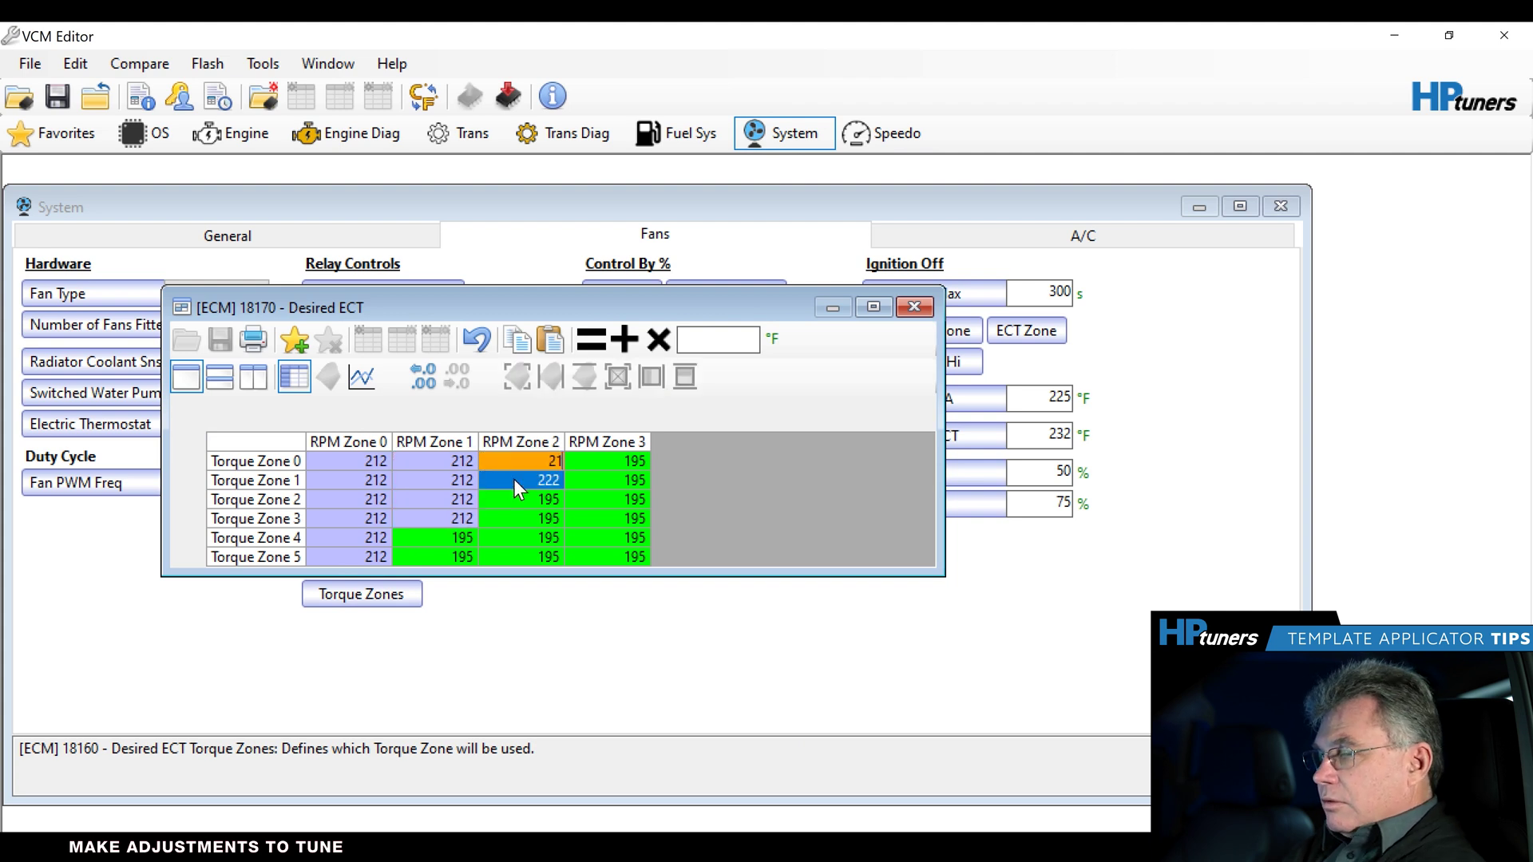
{"action": "left_click", "coordinate": [538, 439]}
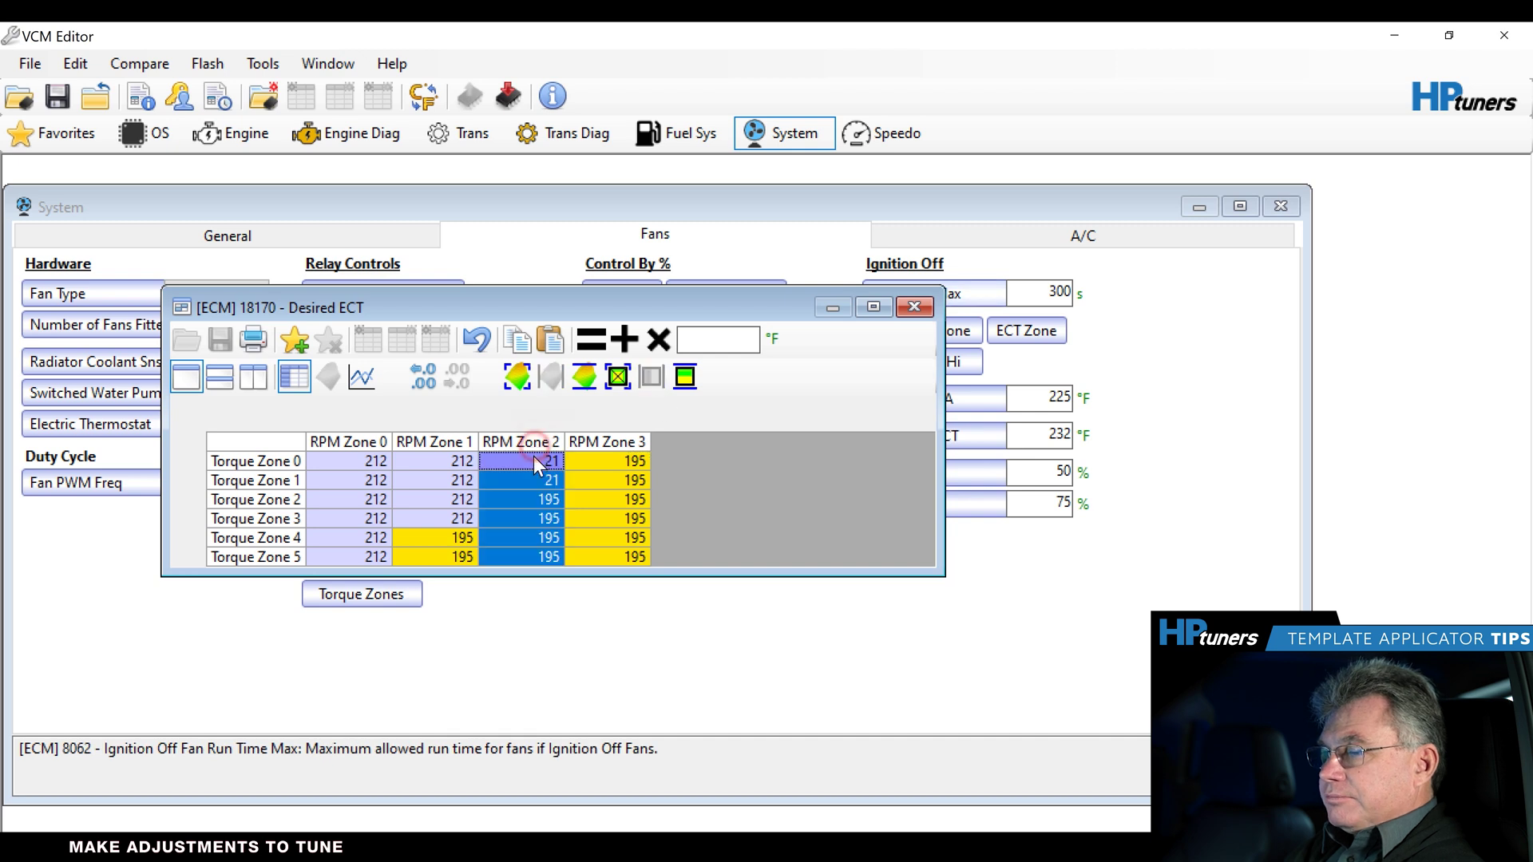
{"action": "left_click", "coordinate": [525, 473]}
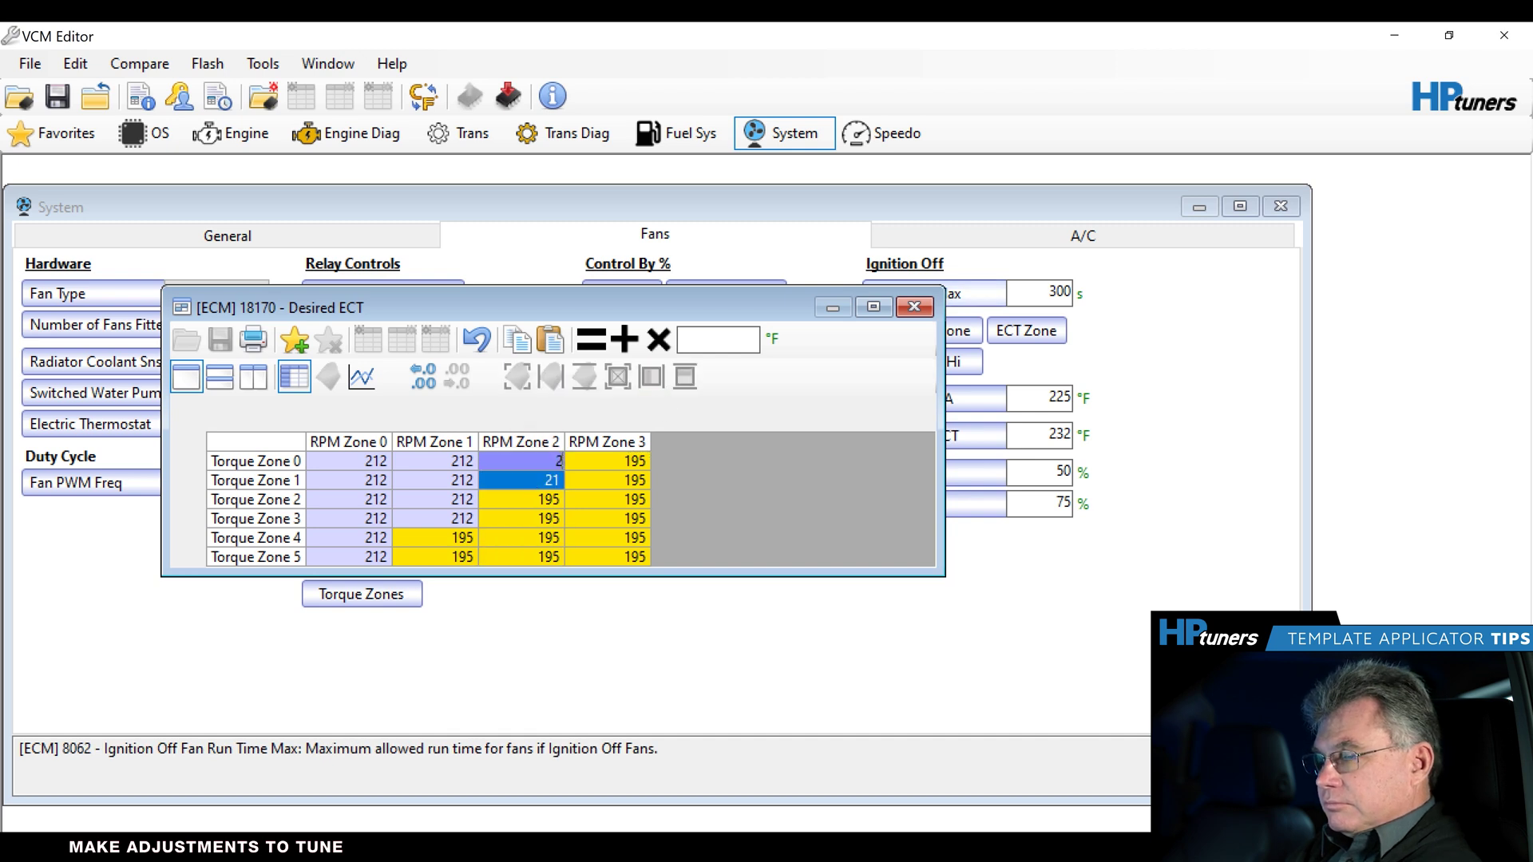
{"action": "left_click", "coordinate": [914, 307]}
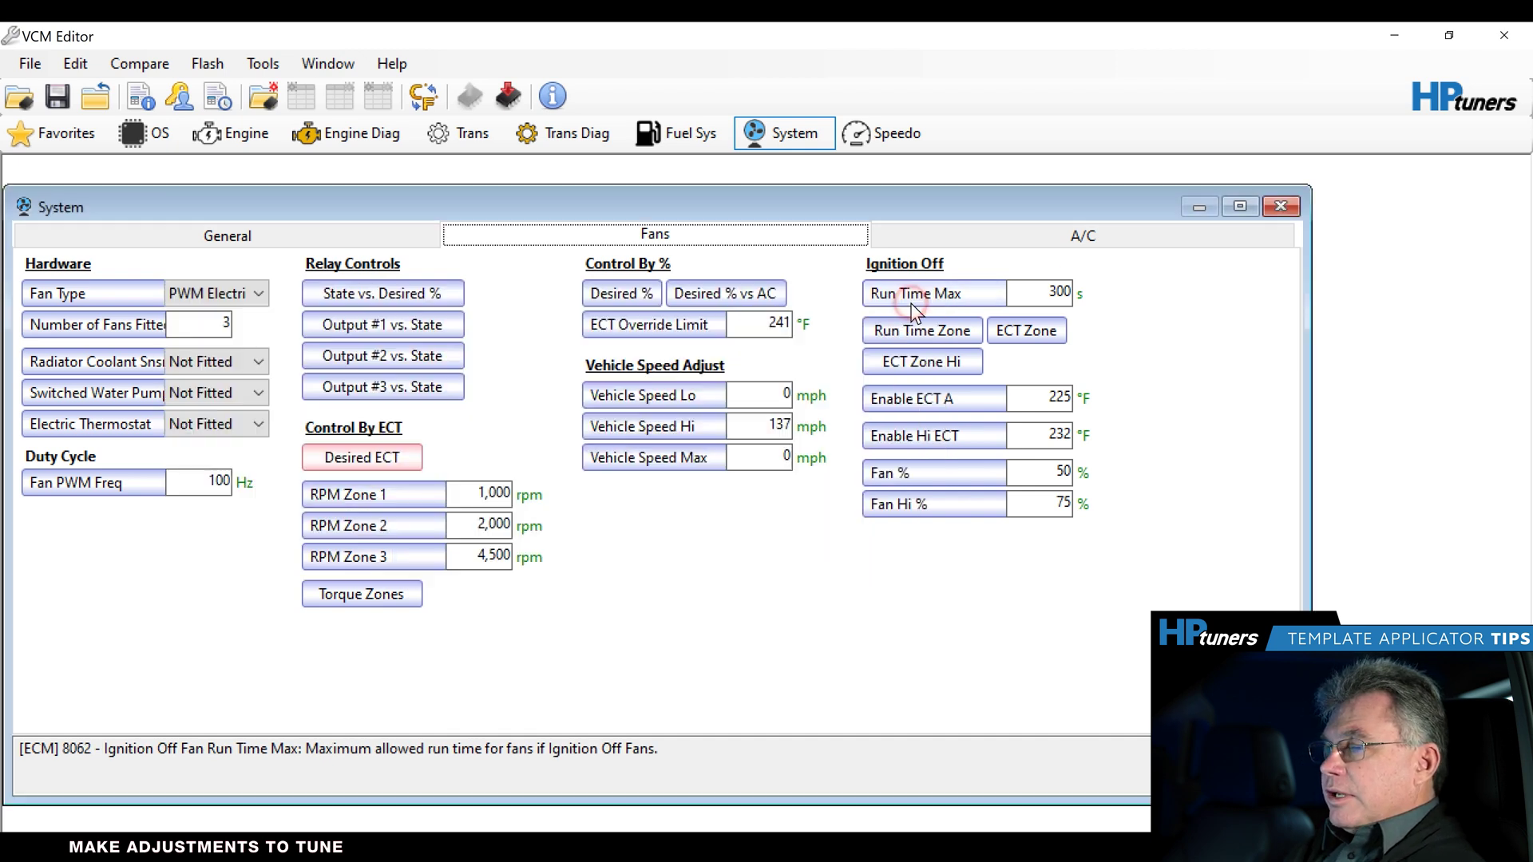
Multiply the Fan Desired % values for the 212.0–231.8 °F columns by 1.10
{"action": "left_click", "coordinate": [618, 292]}
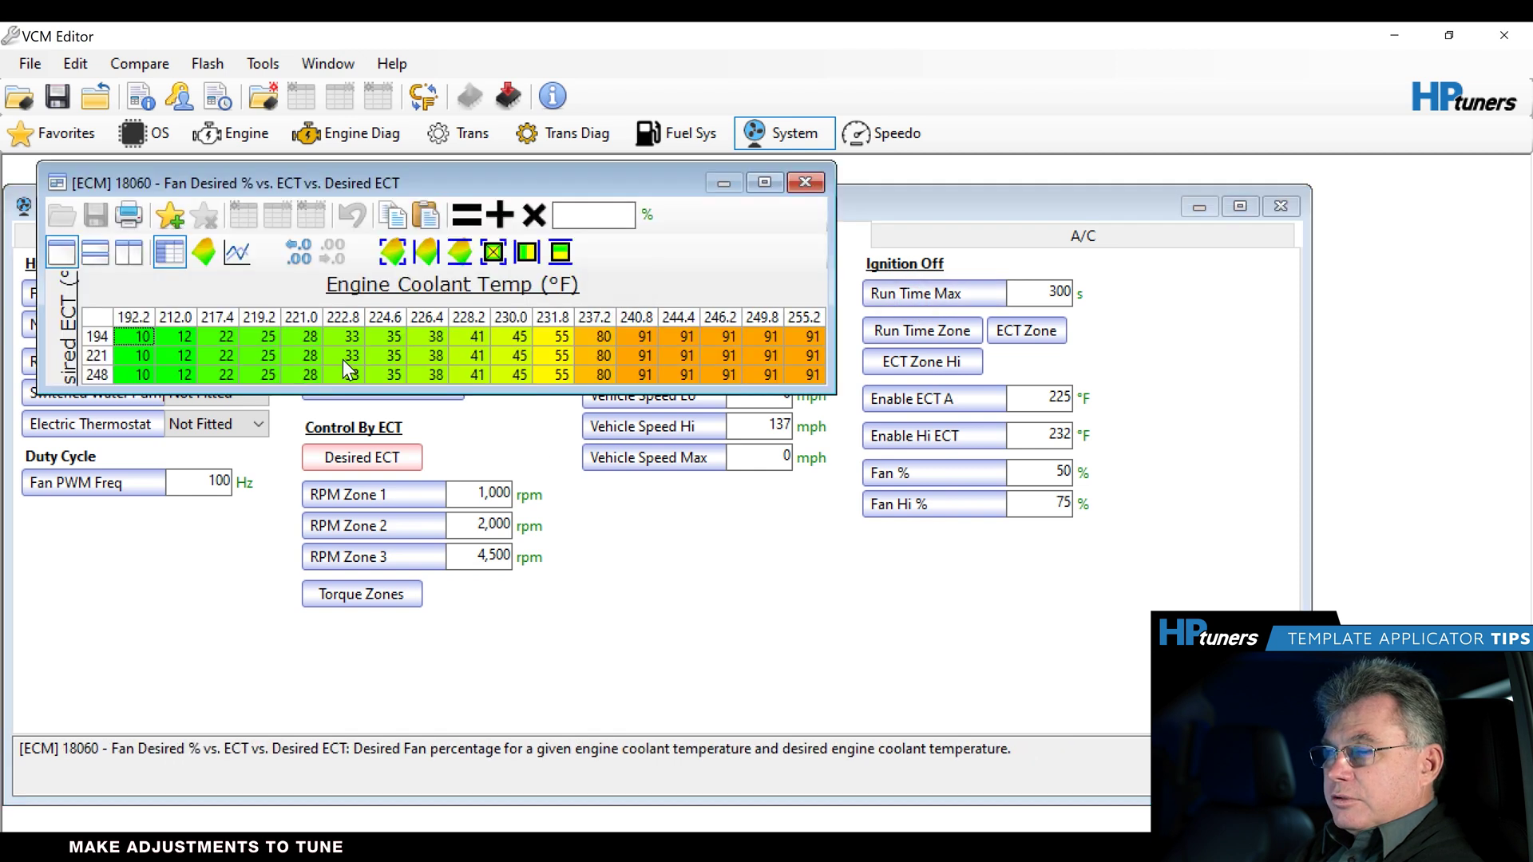
{"action": "left_click_drag", "start_coordinate": [183, 345], "coordinate": [543, 375]}
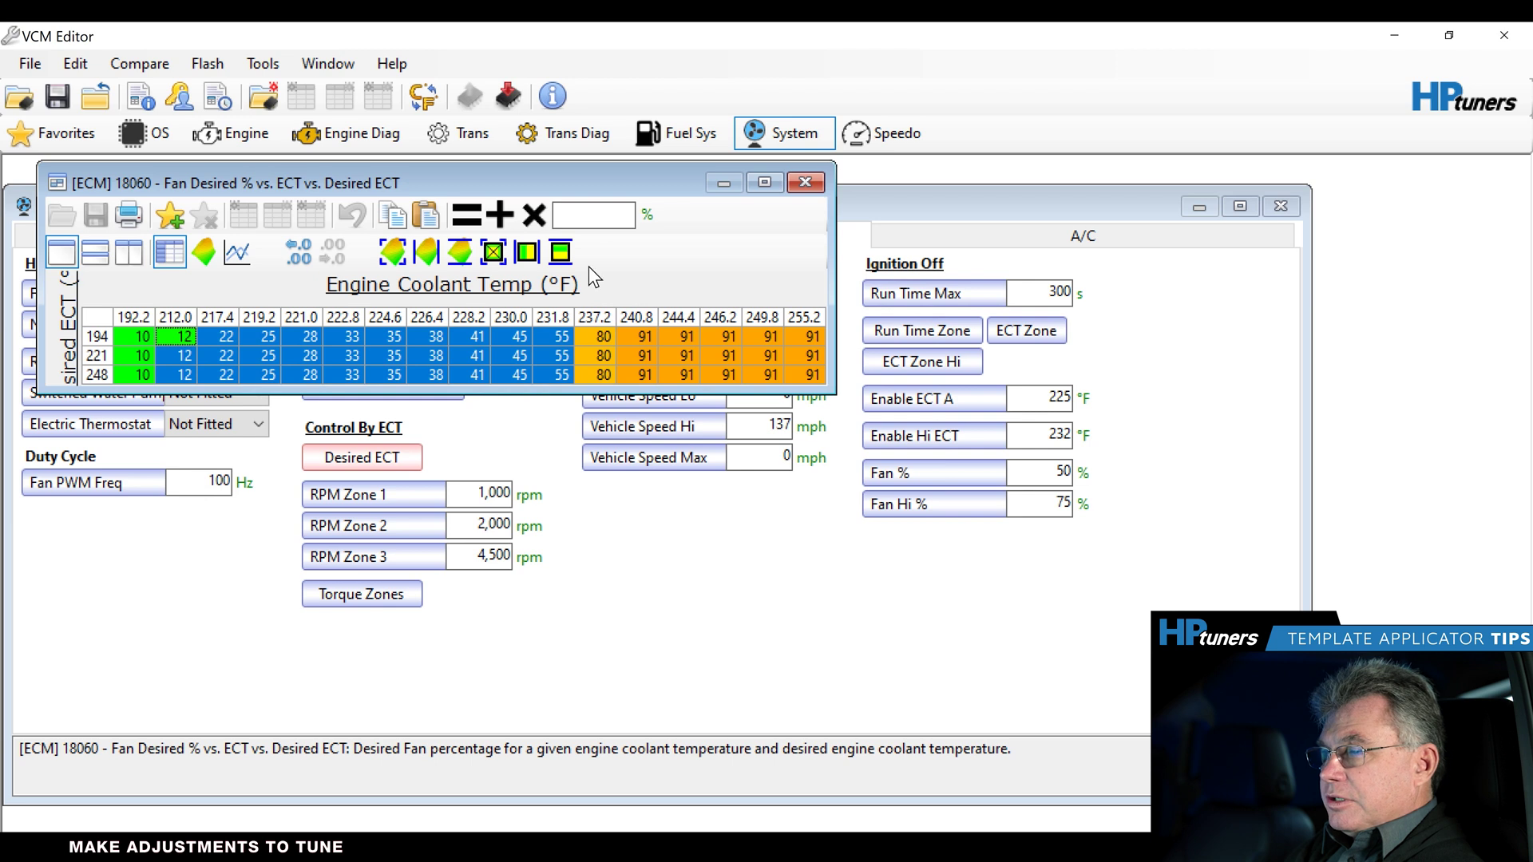
{"action": "left_click", "coordinate": [585, 215]}
{"action": "type", "text": "1.10"}
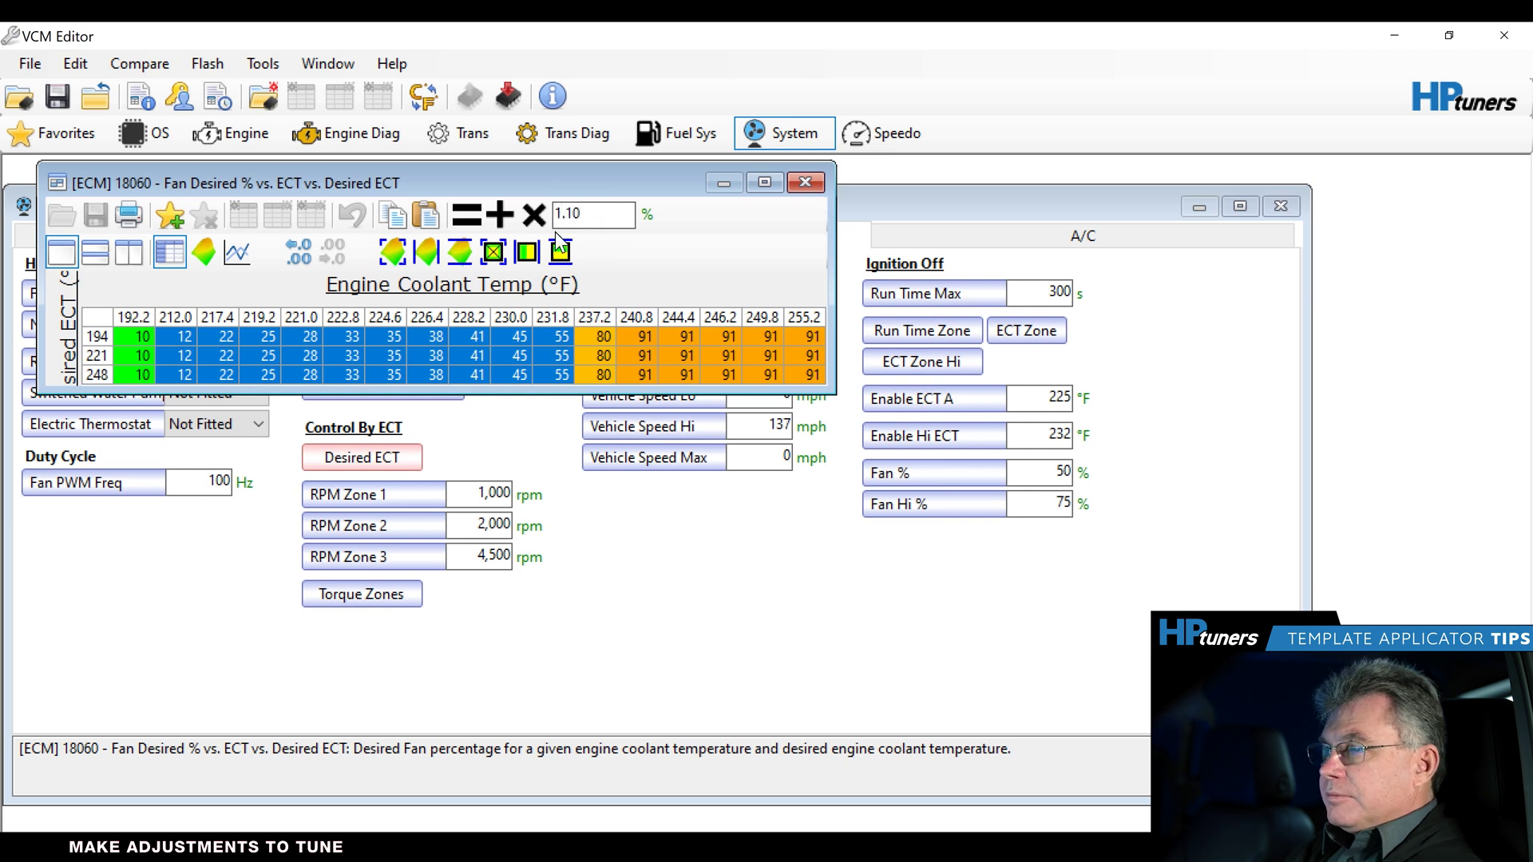
{"action": "left_click", "coordinate": [528, 218]}
{"action": "left_click", "coordinate": [702, 557]}
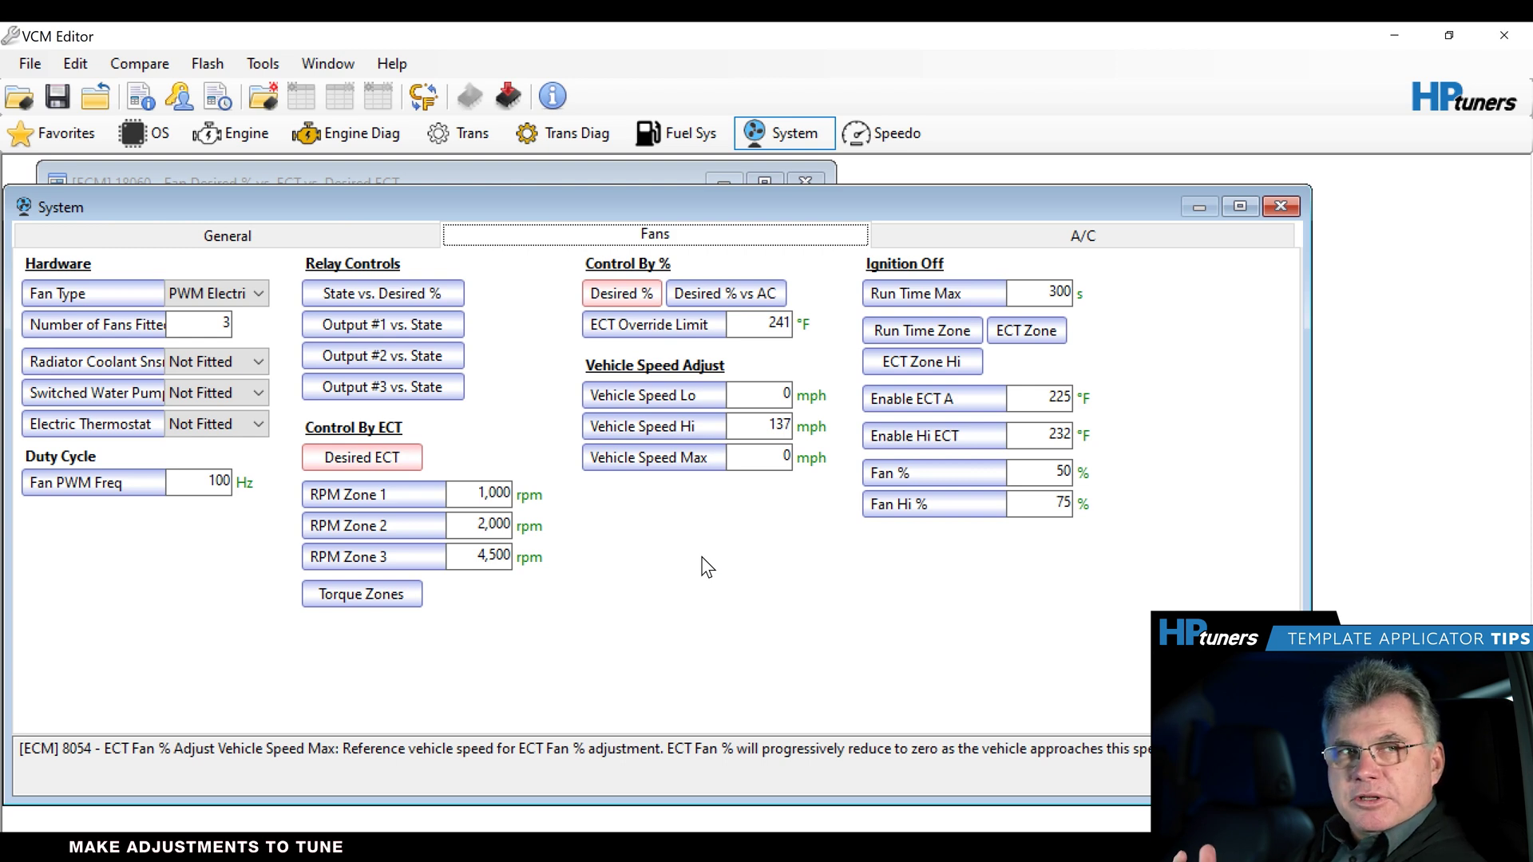
Create a new template in Template Editor and import the unsaved fan and speed-limiter edits
{"action": "left_click", "coordinate": [270, 67]}
{"action": "left_click", "coordinate": [319, 184]}
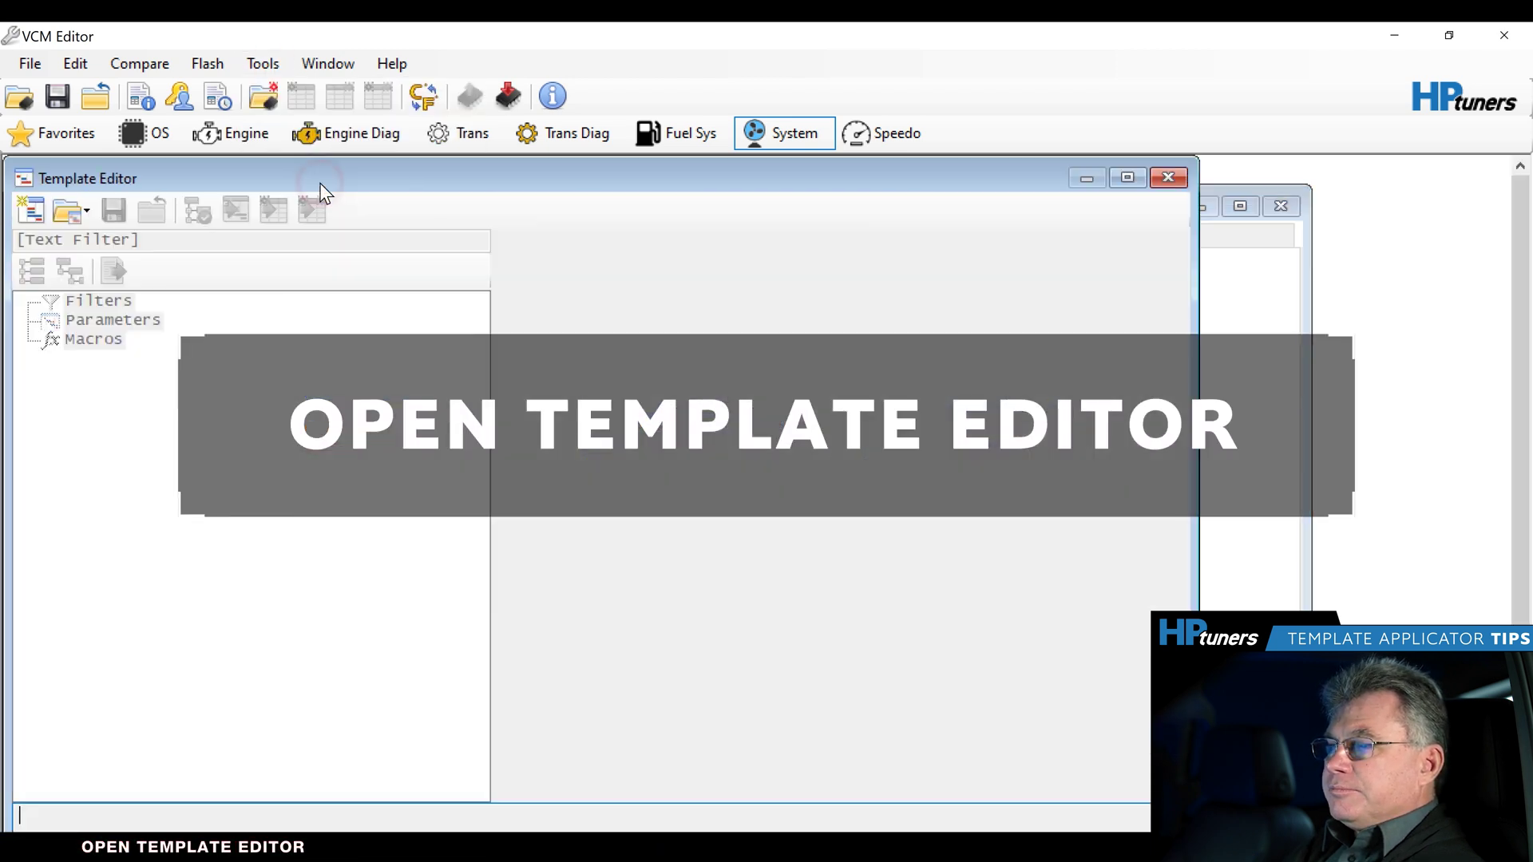
{"action": "left_click", "coordinate": [37, 214]}
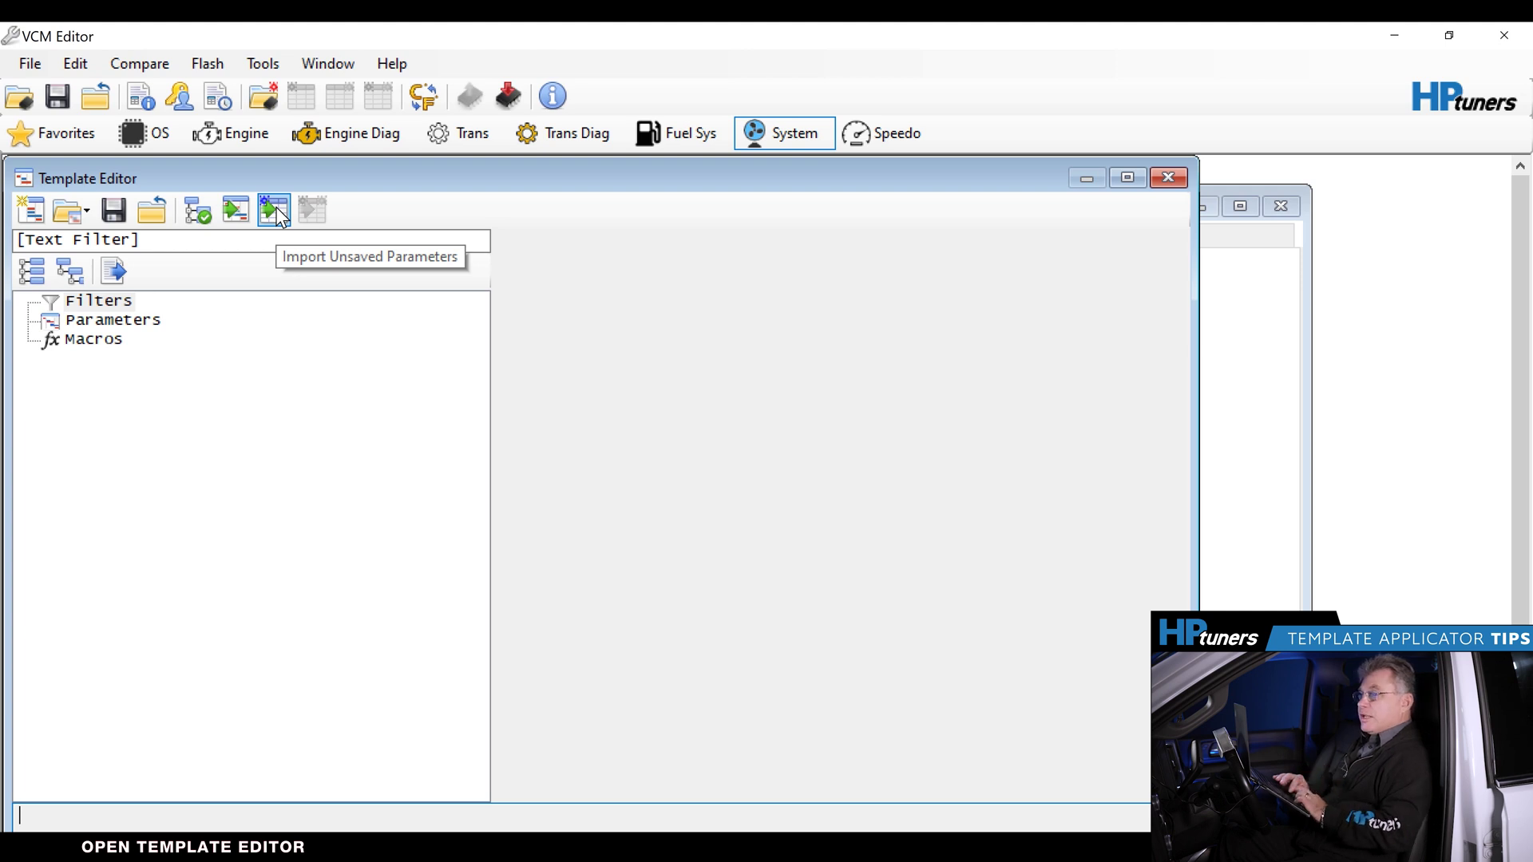
{"action": "left_click", "coordinate": [276, 210]}
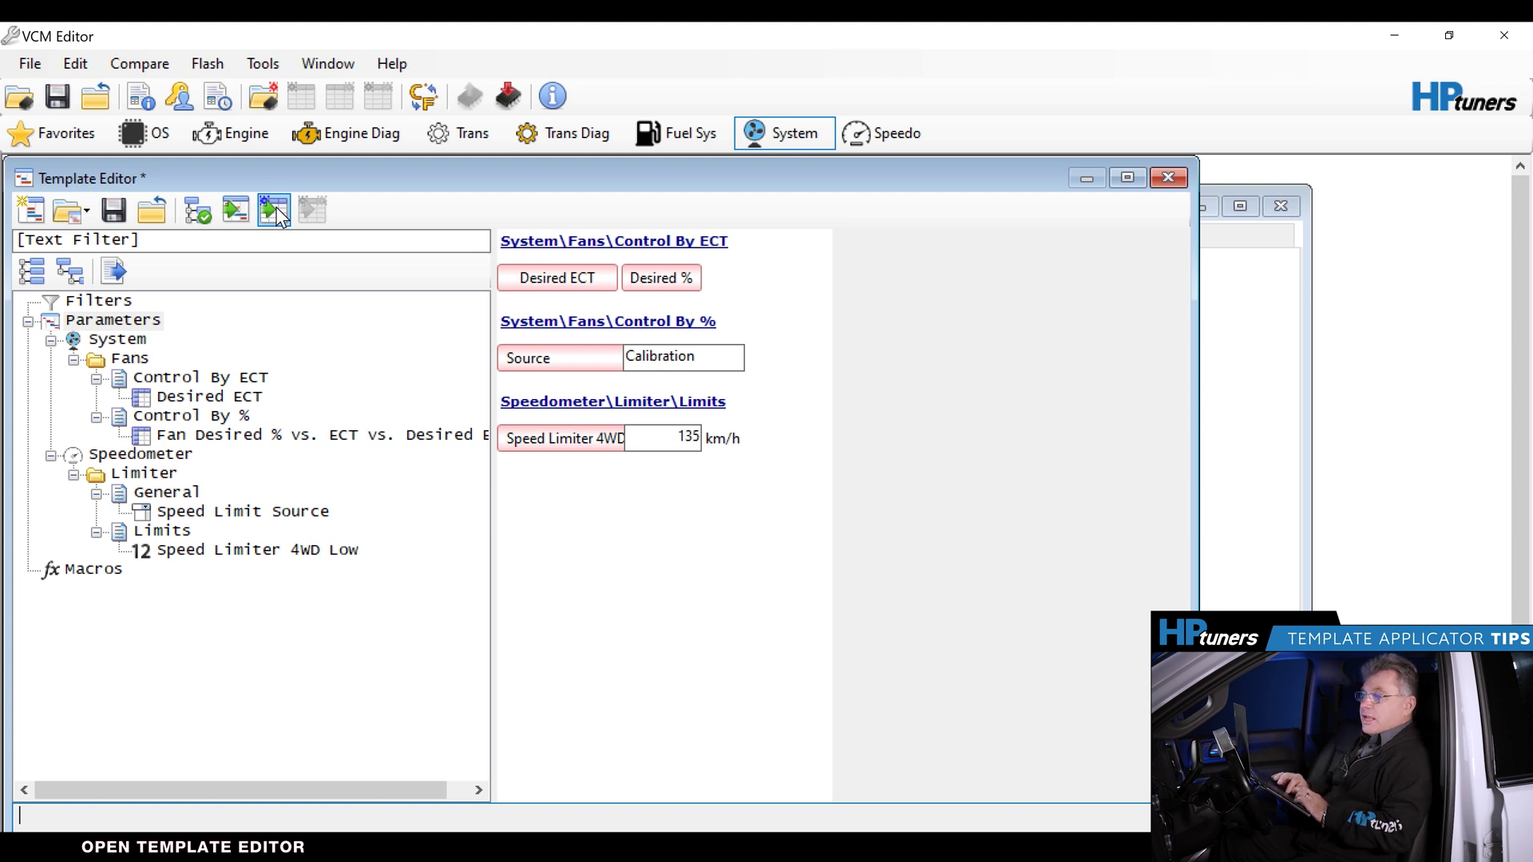
{"action": "left_click", "coordinate": [115, 210]}
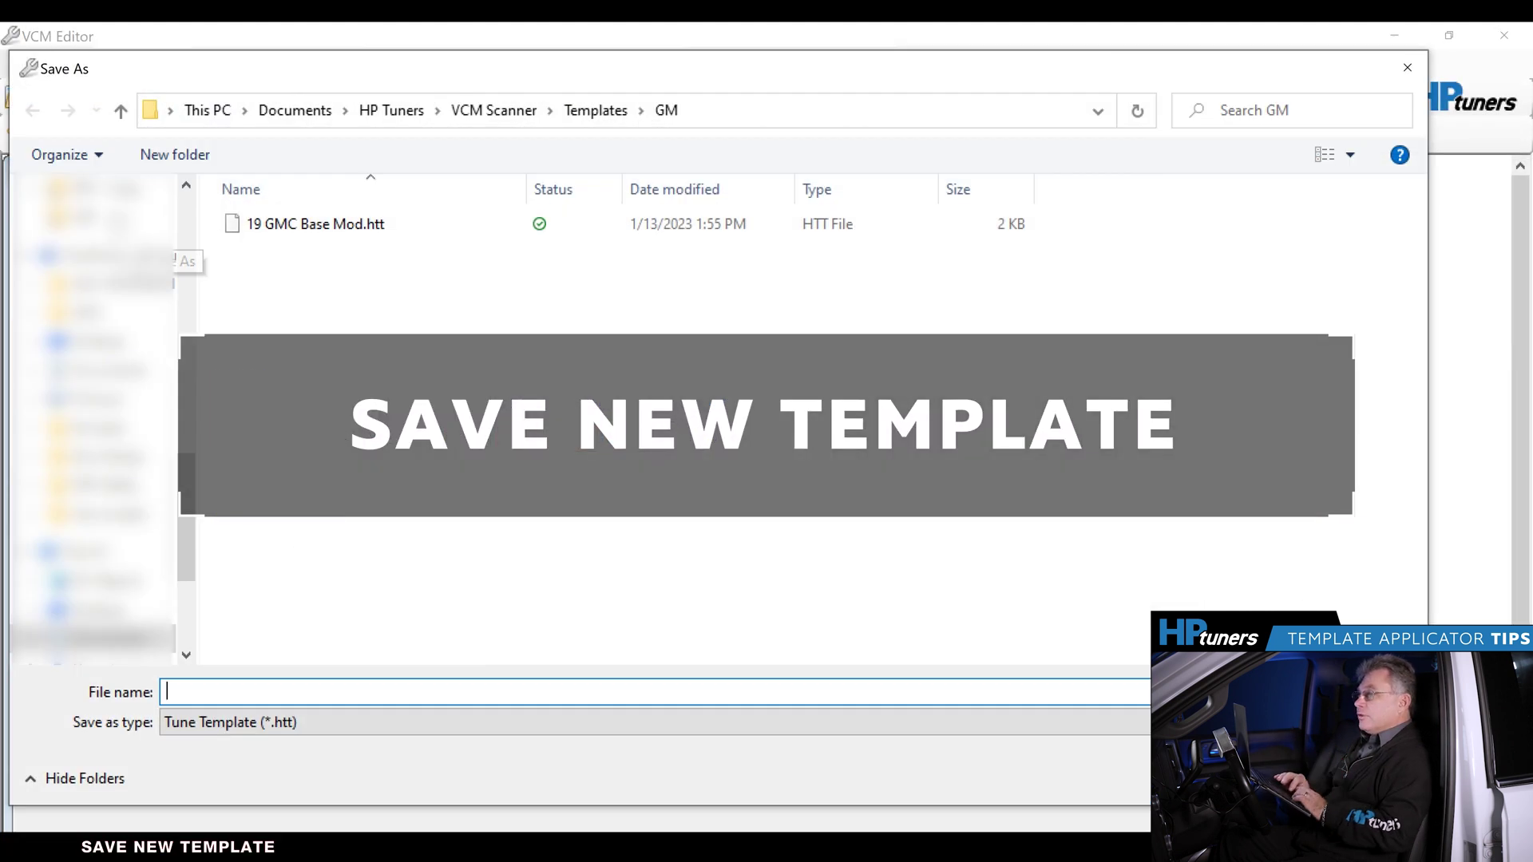
Save the template over 19 GMC Base Mod.htt and close Template Editor
{"action": "left_click", "coordinate": [364, 224]}
{"action": "left_click", "coordinate": [363, 224]}
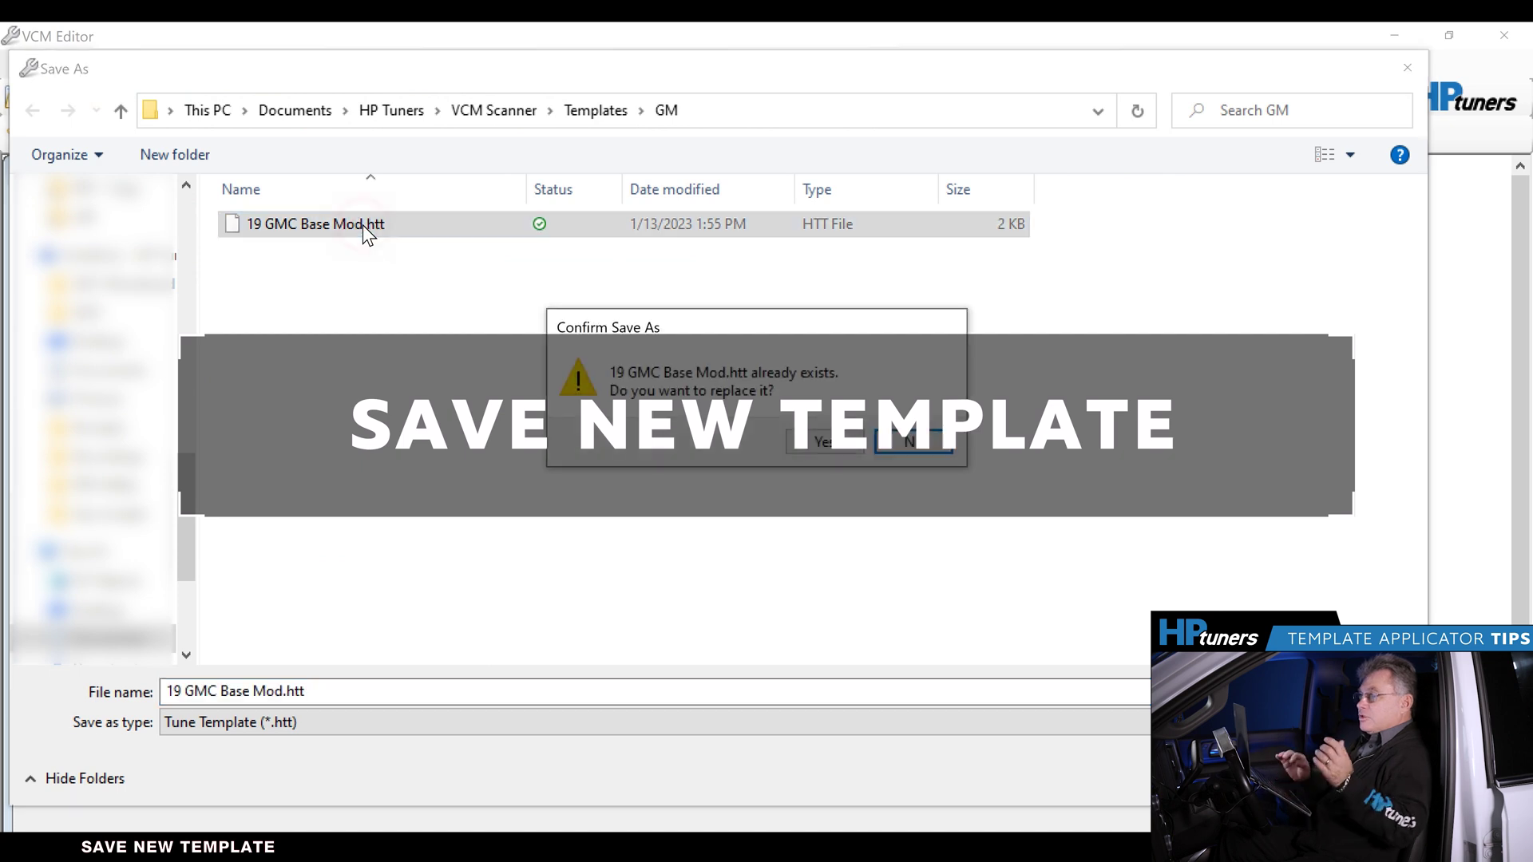
{"action": "left_click", "coordinate": [848, 443]}
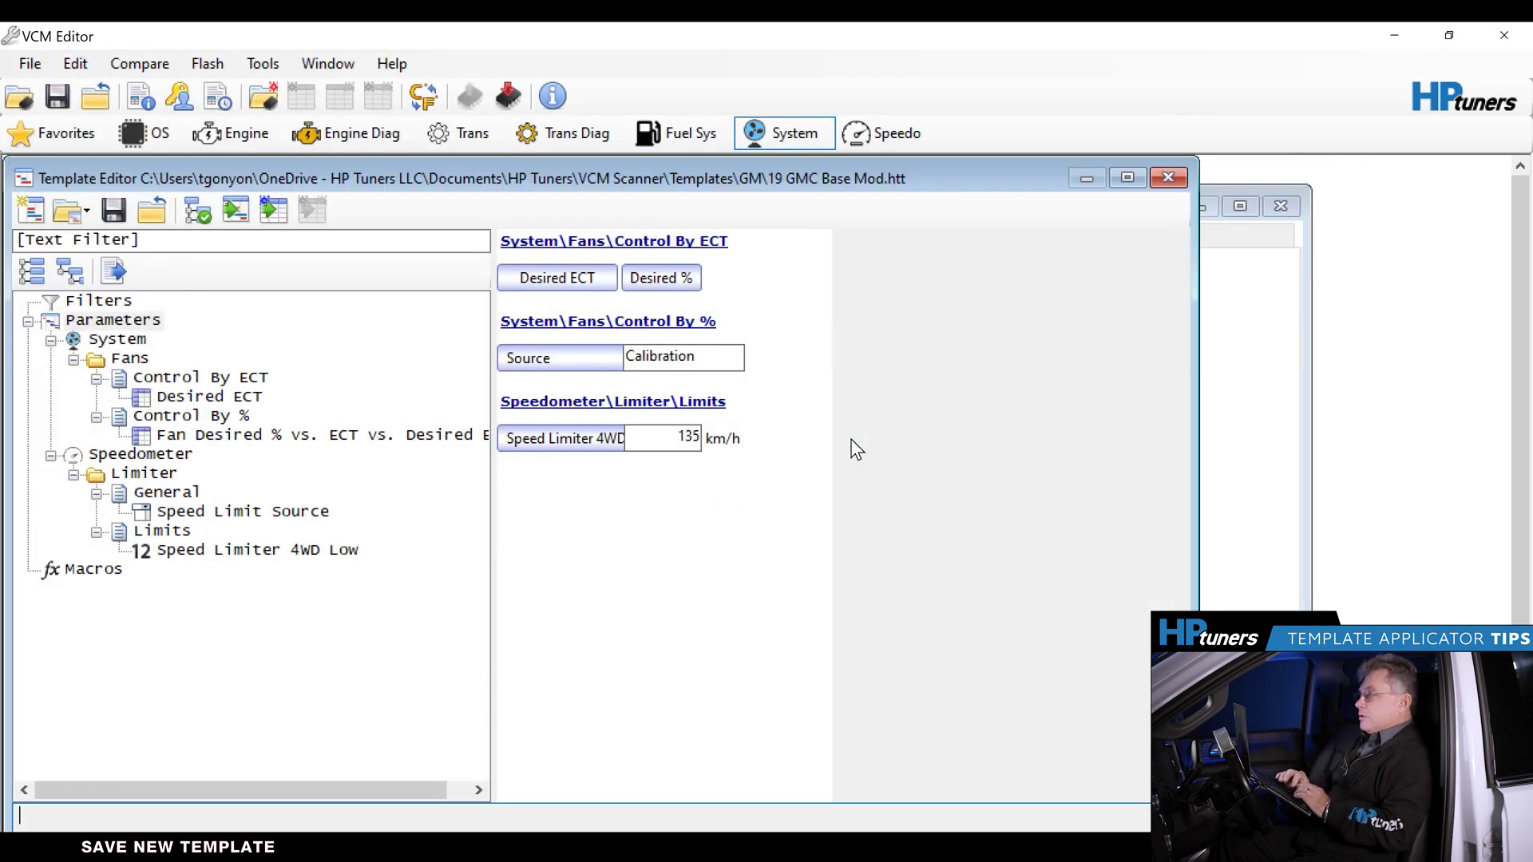
{"action": "left_click", "coordinate": [1167, 177]}
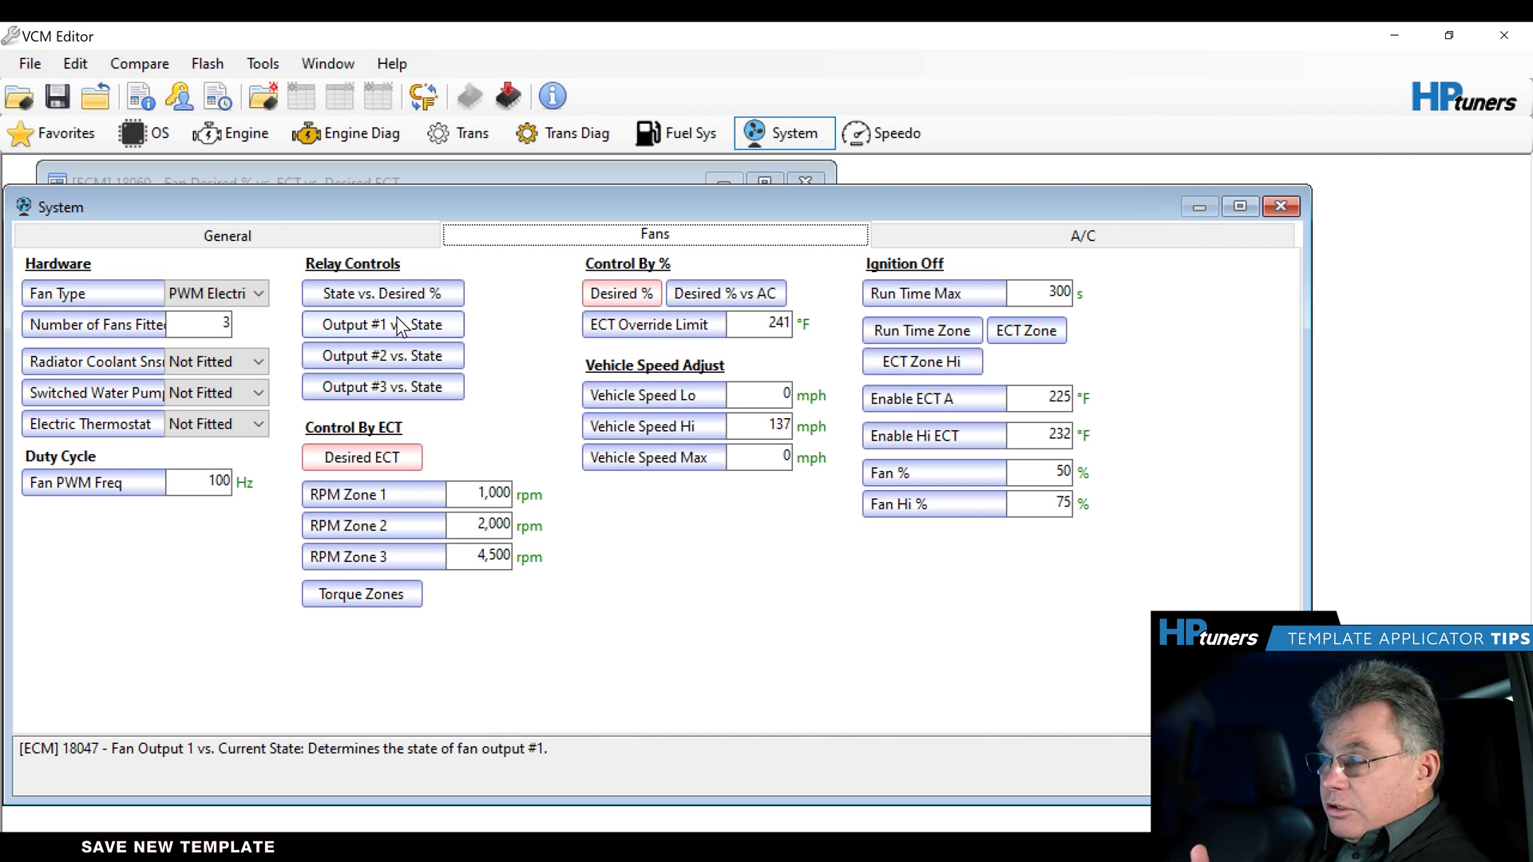
Open the 19_011323_Sierra_Read tune file
{"action": "left_click", "coordinate": [30, 63]}
{"action": "left_click", "coordinate": [48, 81]}
{"action": "double_click", "coordinate": [322, 222]}
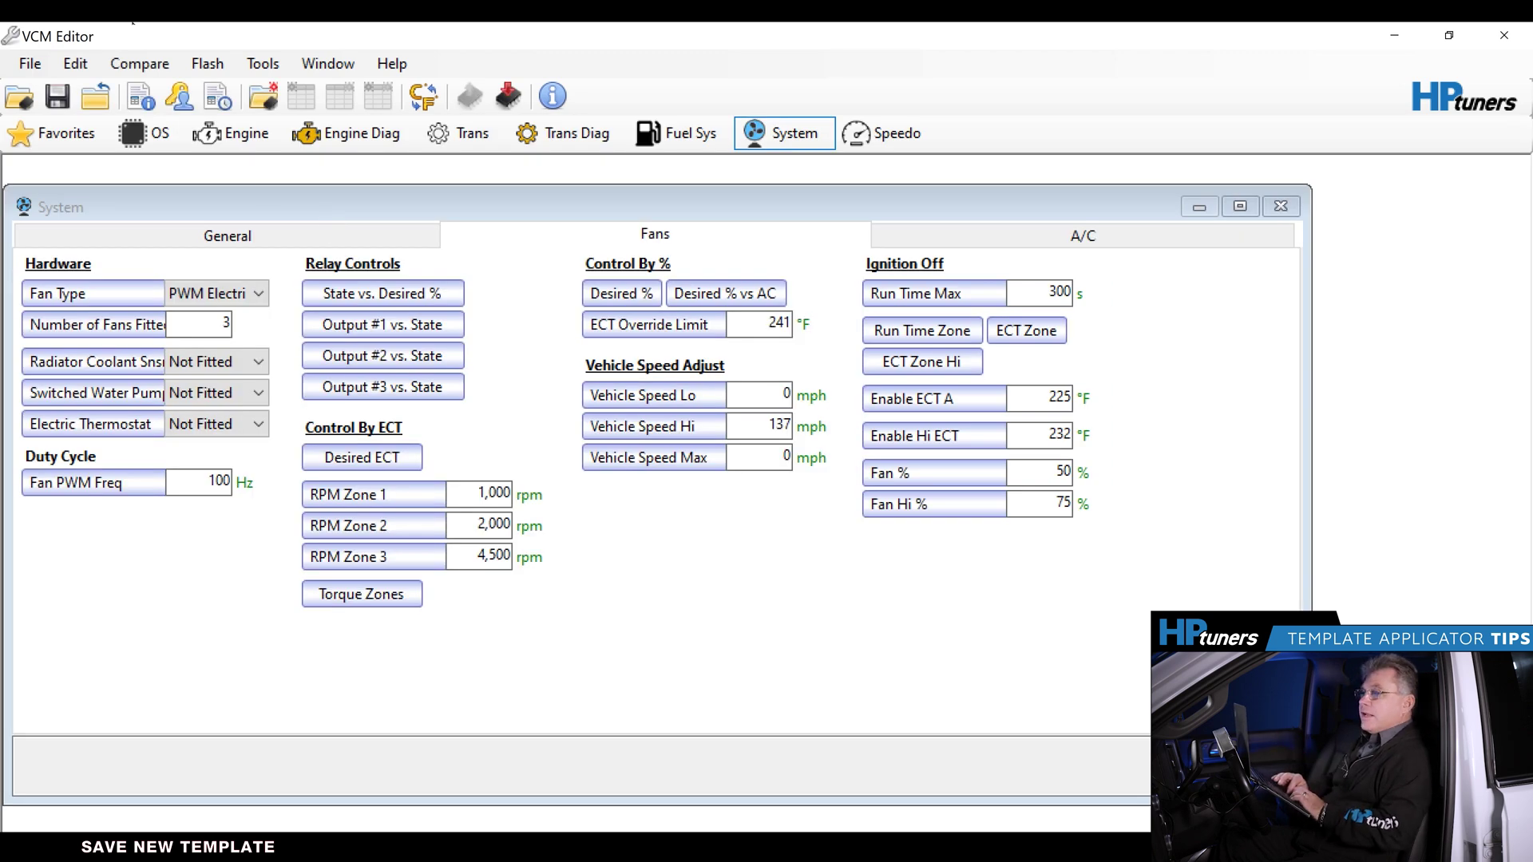
Apply the 19 GMC Base Mod template to the tune with Template Applicator
{"action": "left_click", "coordinate": [71, 68]}
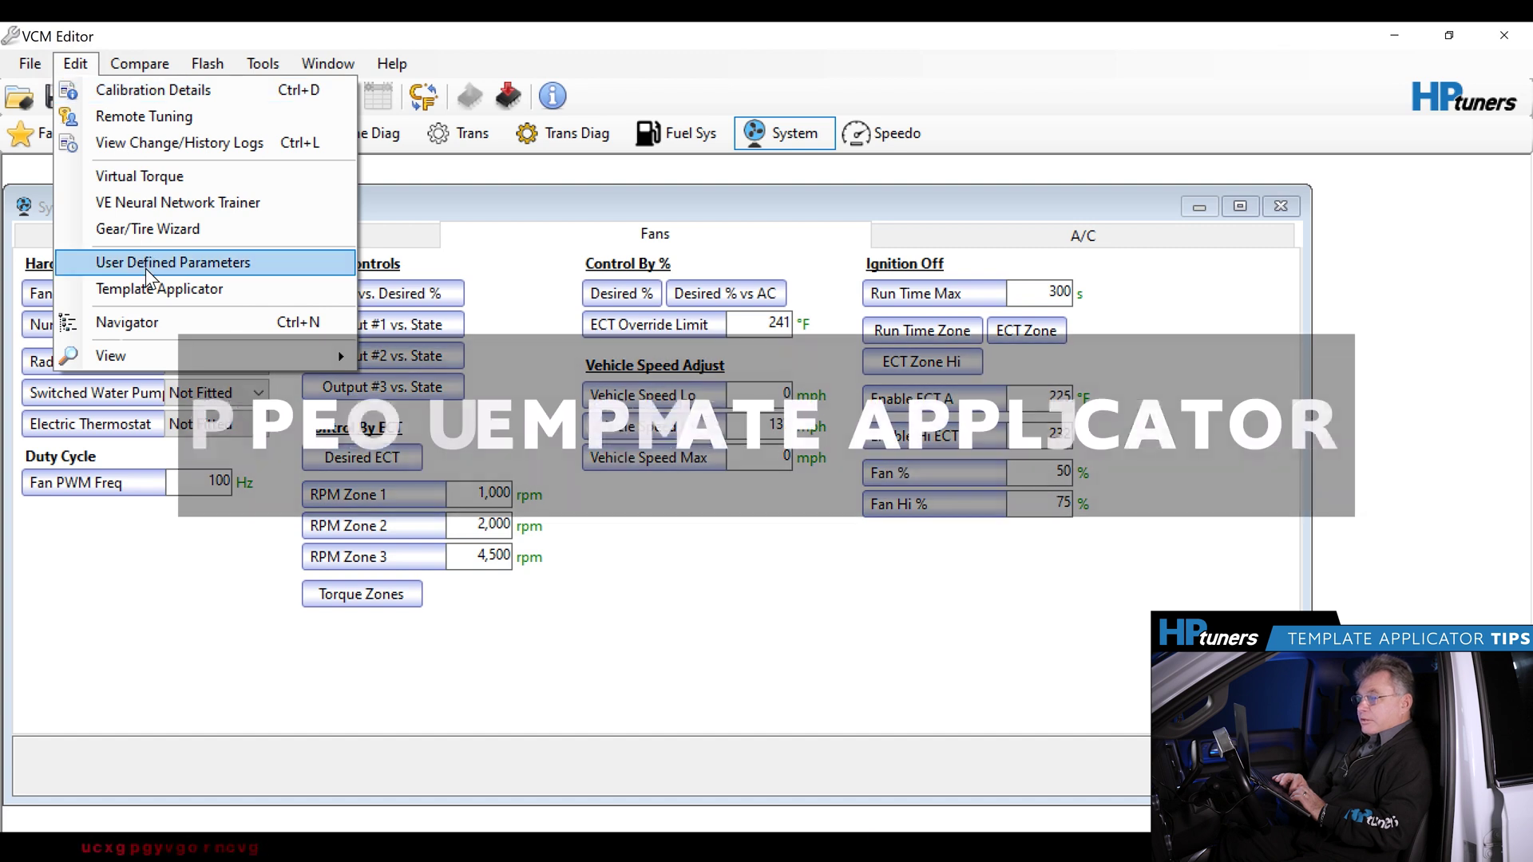
{"action": "left_click", "coordinate": [151, 287]}
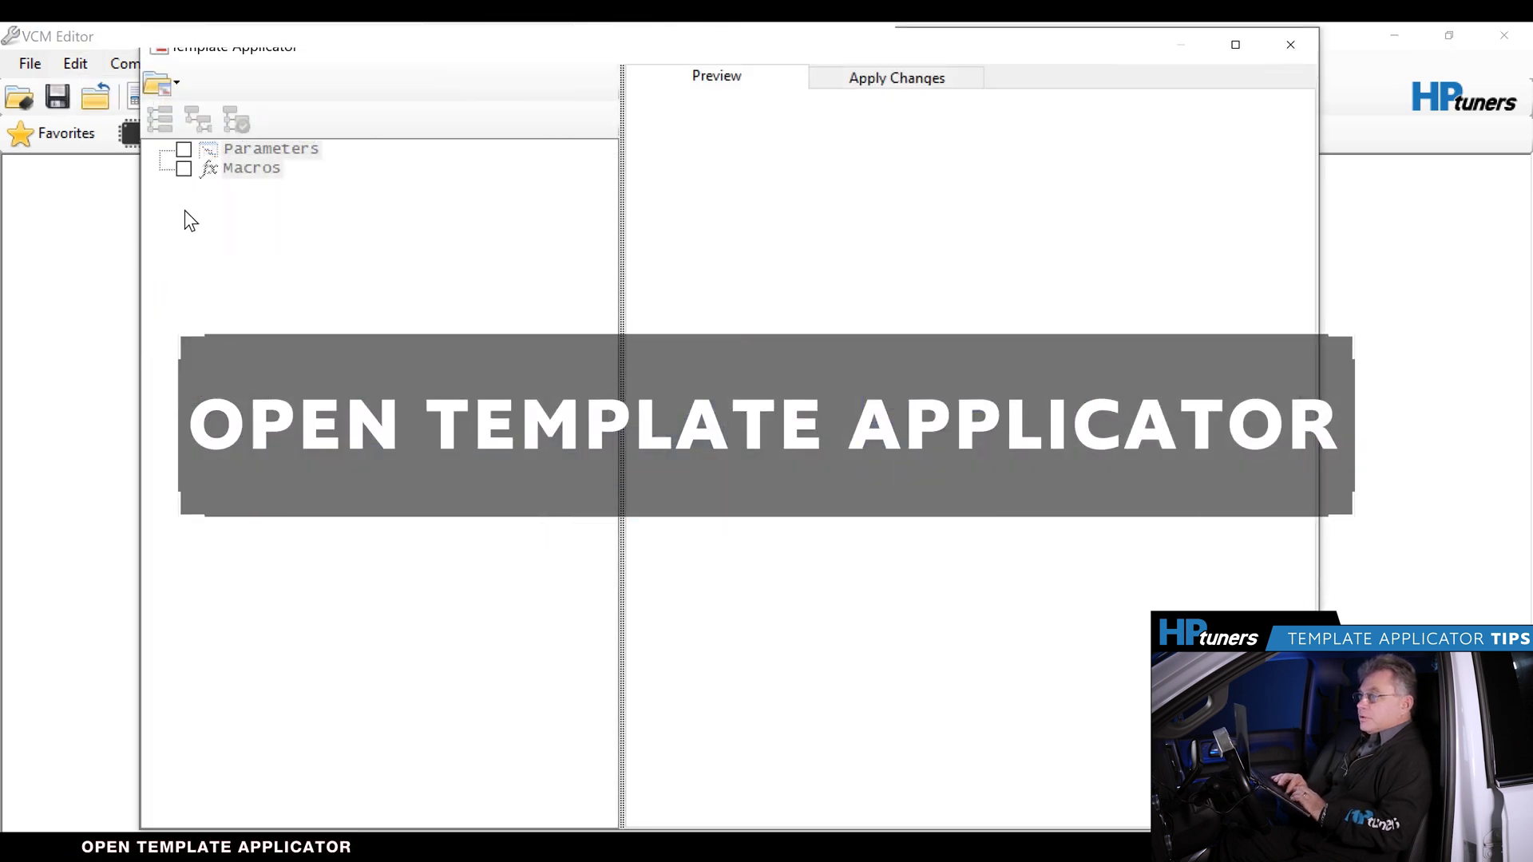
{"action": "left_click", "coordinate": [163, 87]}
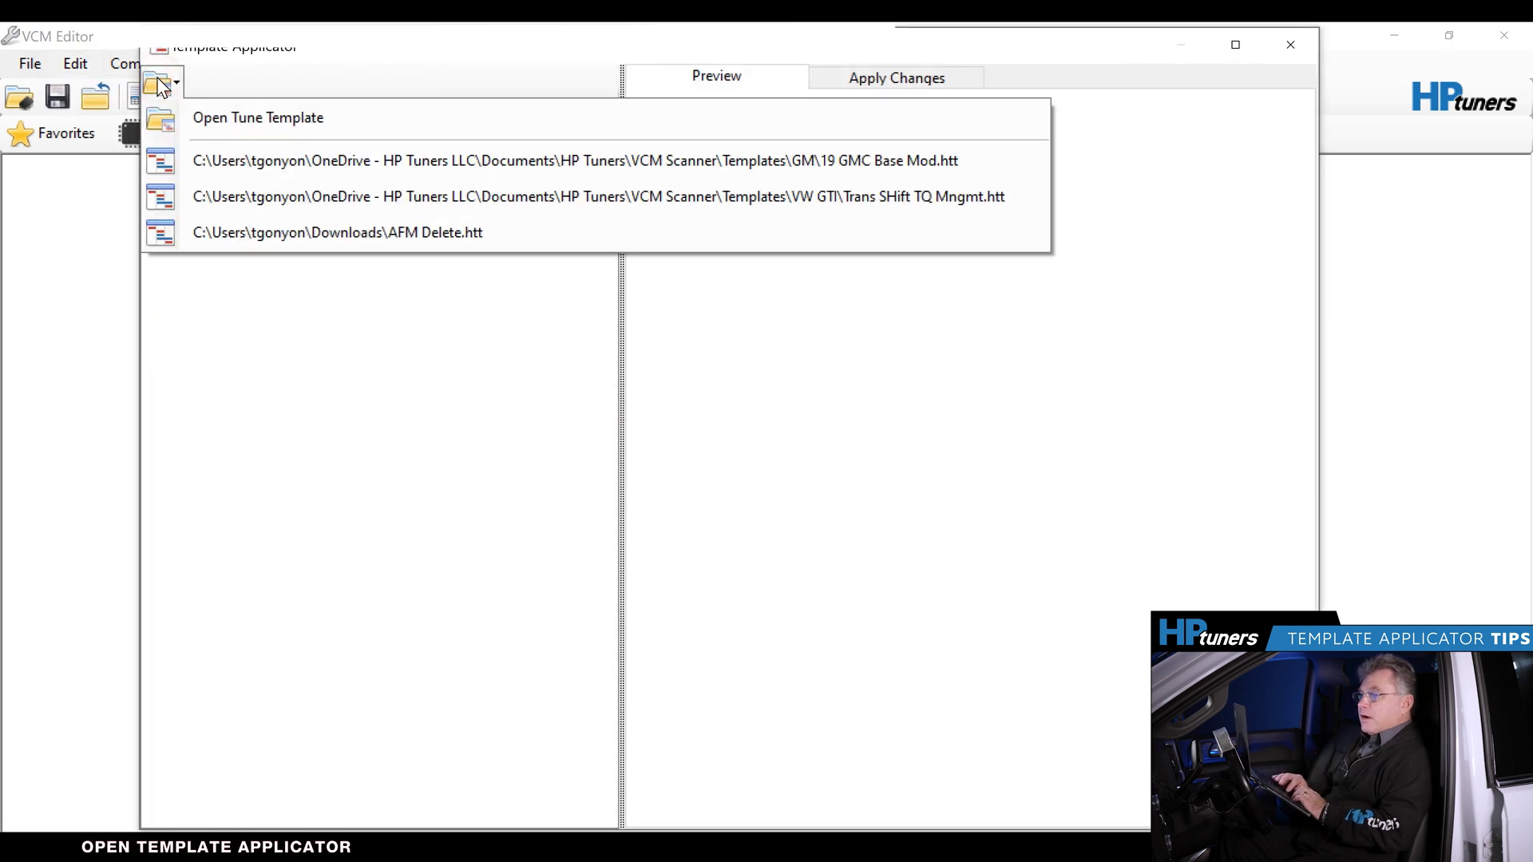
{"action": "left_click", "coordinate": [257, 164]}
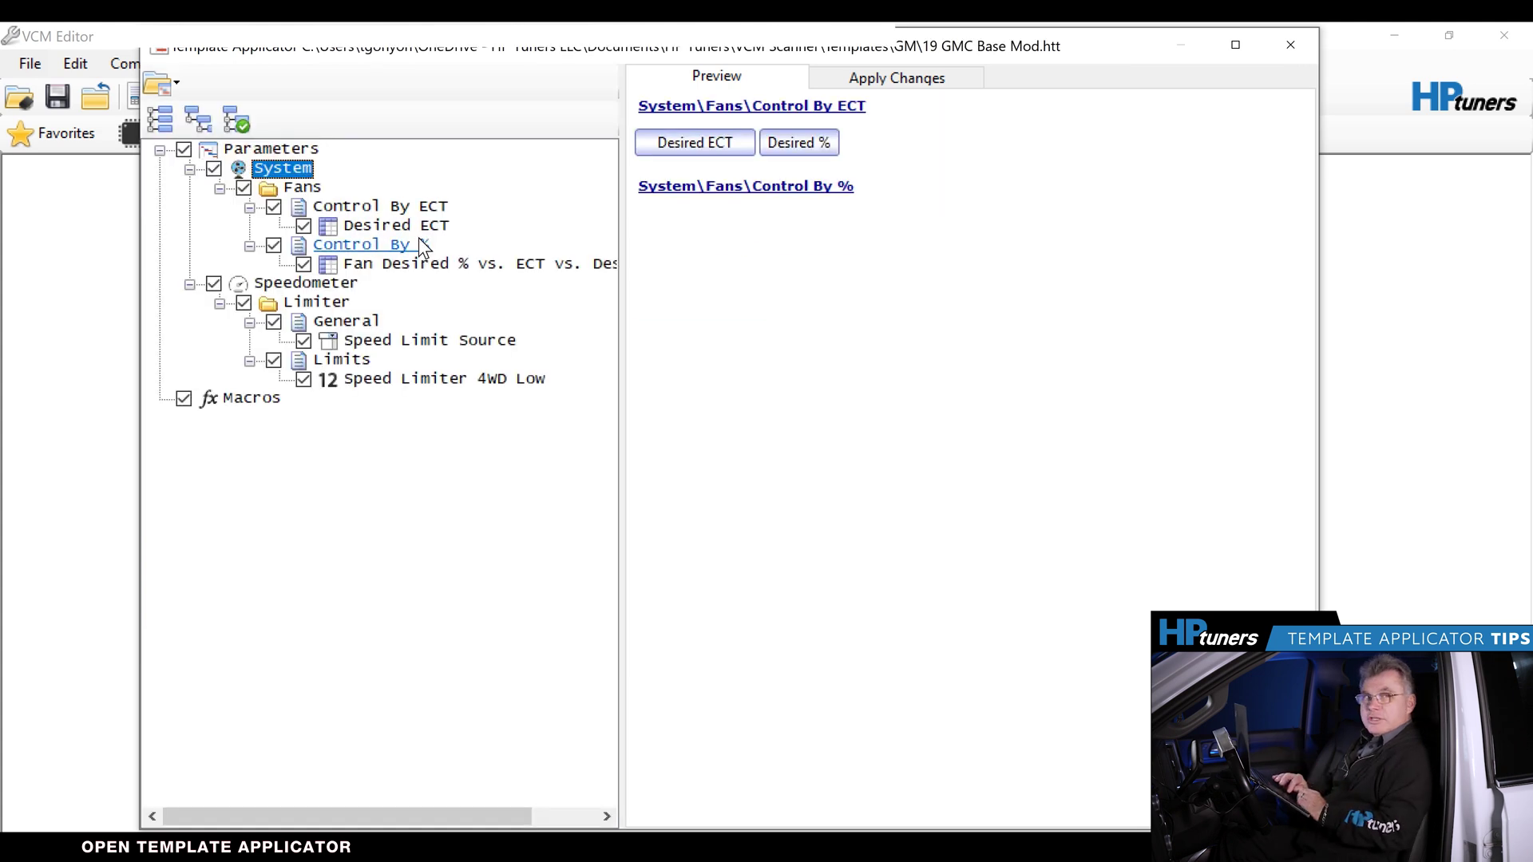
{"action": "left_click", "coordinate": [835, 82]}
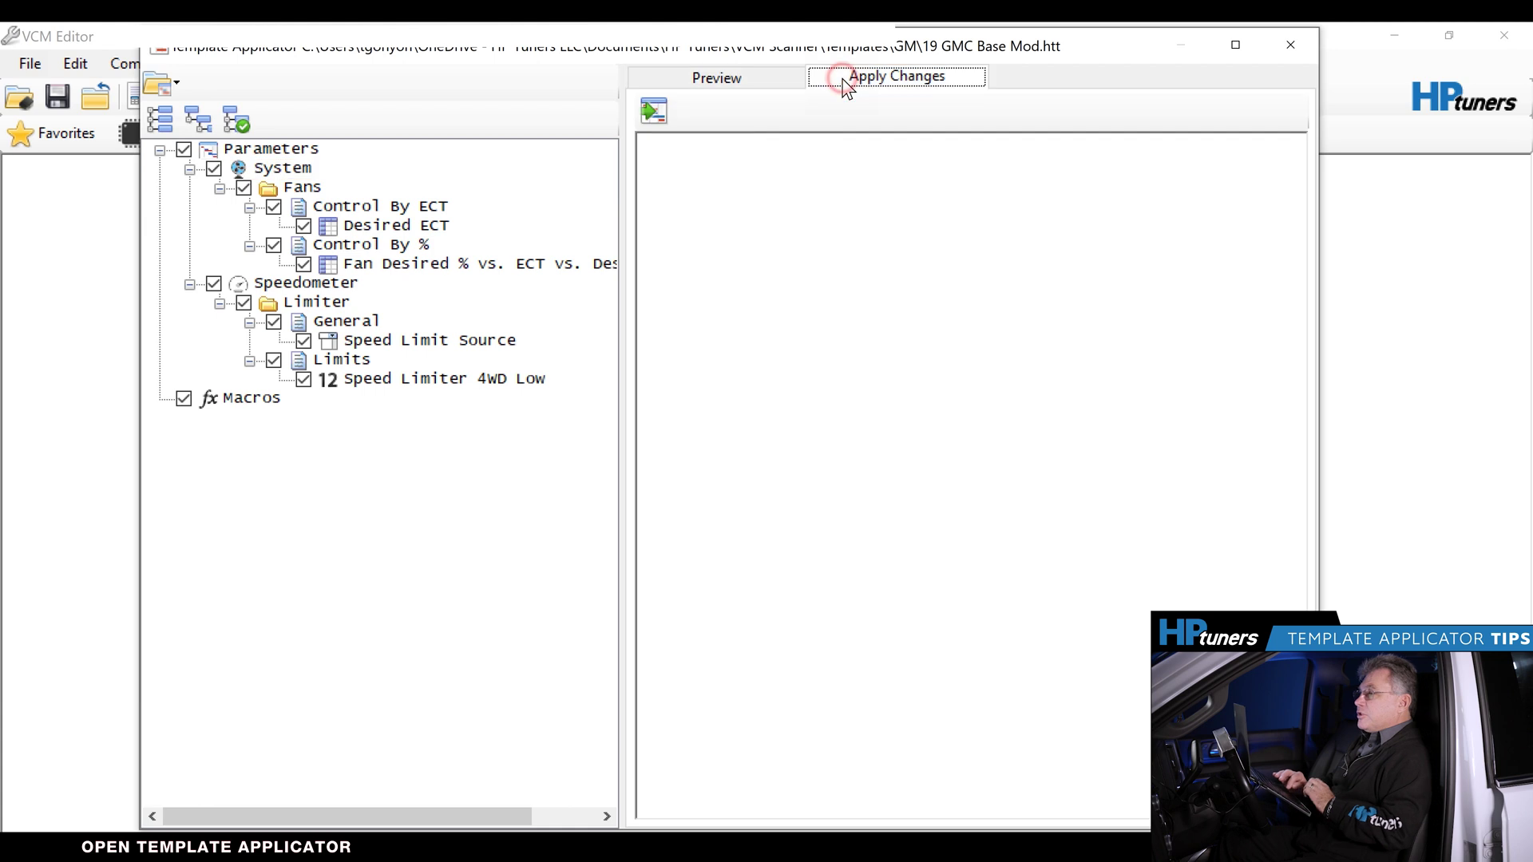
{"action": "left_click", "coordinate": [654, 112]}
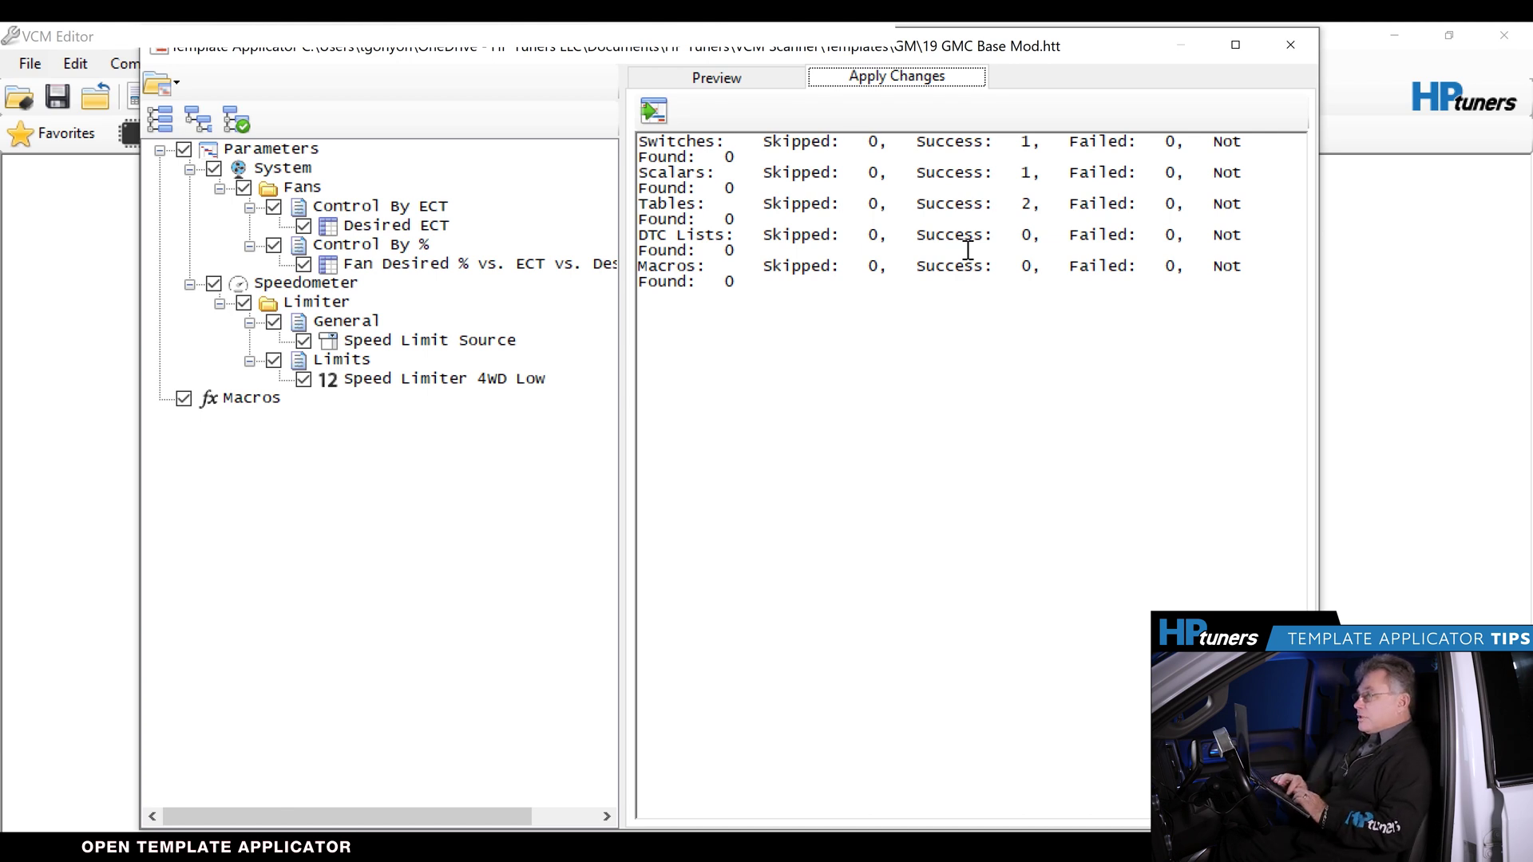
{"action": "left_click", "coordinate": [1289, 45]}
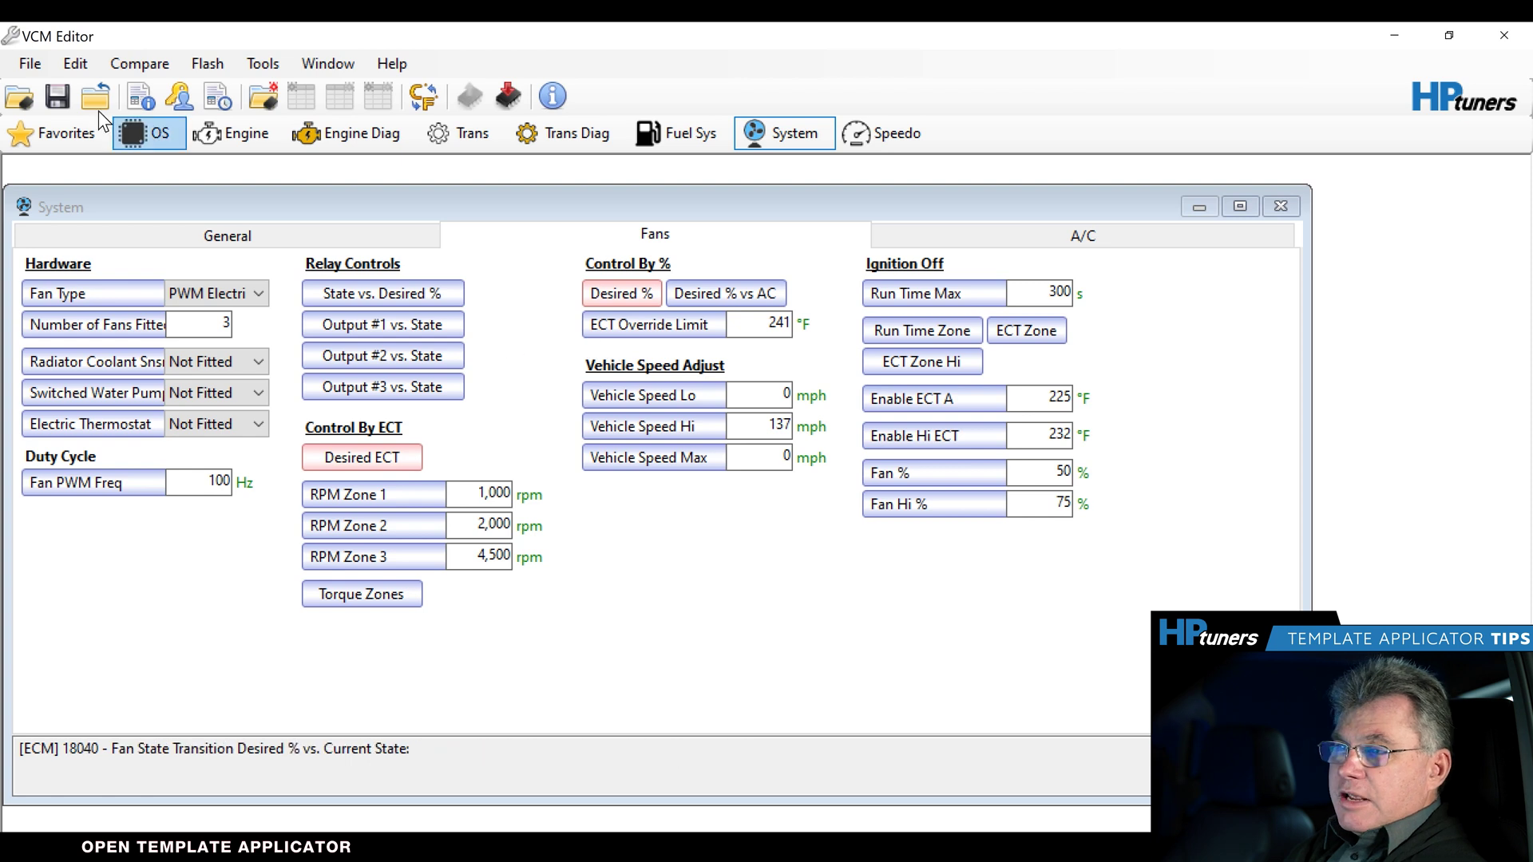
Save the tune as 19_011323_Sierra_Mod_1 in the Sierra folder
{"action": "left_click", "coordinate": [30, 63]}
{"action": "left_click", "coordinate": [77, 176]}
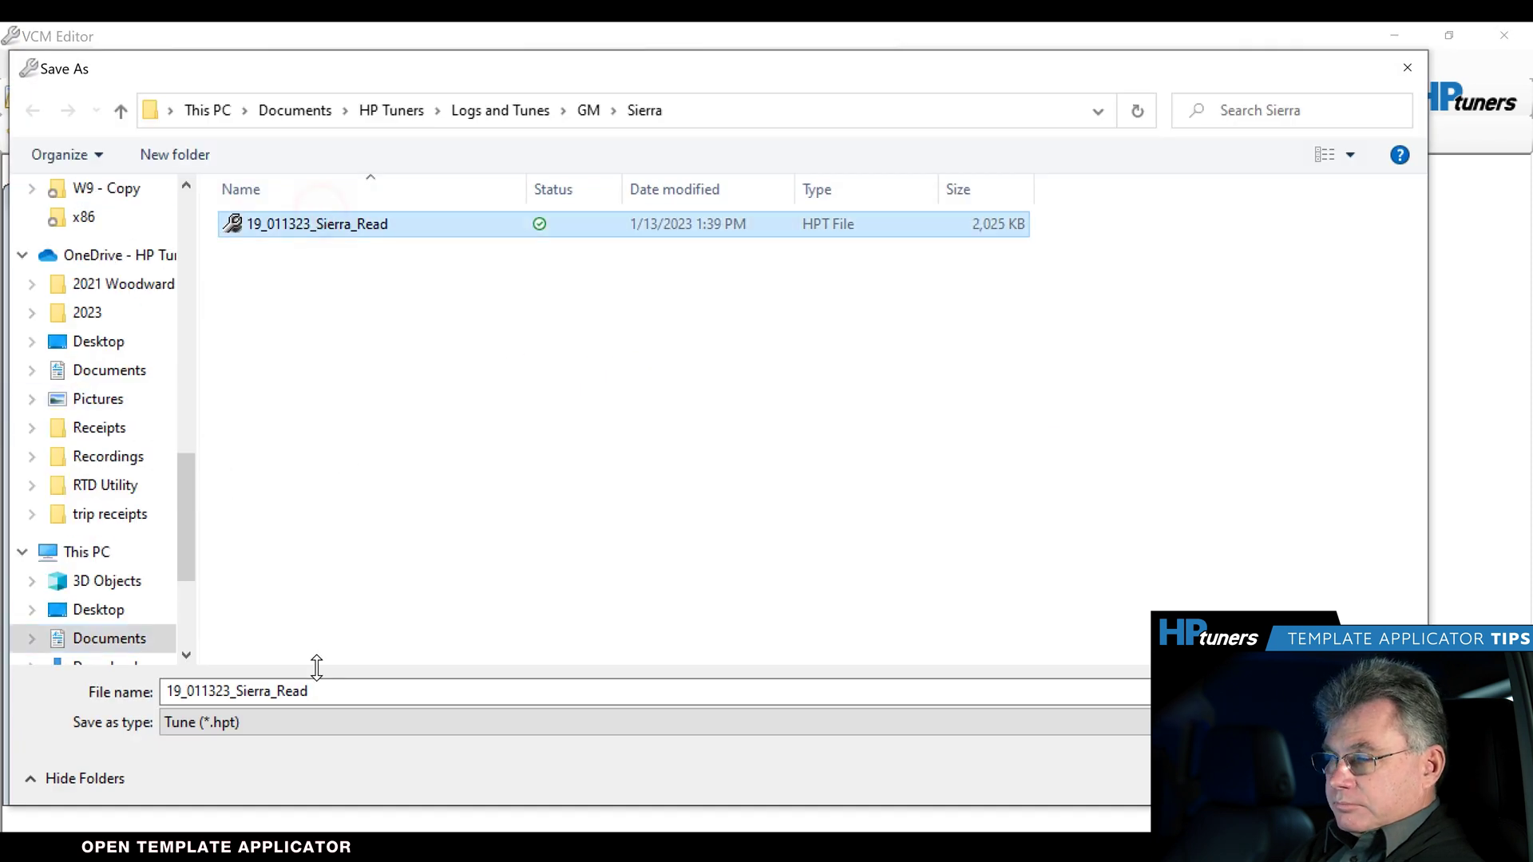
{"action": "left_click", "coordinate": [311, 693]}
{"action": "left_click", "coordinate": [316, 695]}
{"action": "key", "text": "BackSpace"}
{"action": "key", "text": "BackSpace"}
{"action": "key", "text": "BackSpace"}
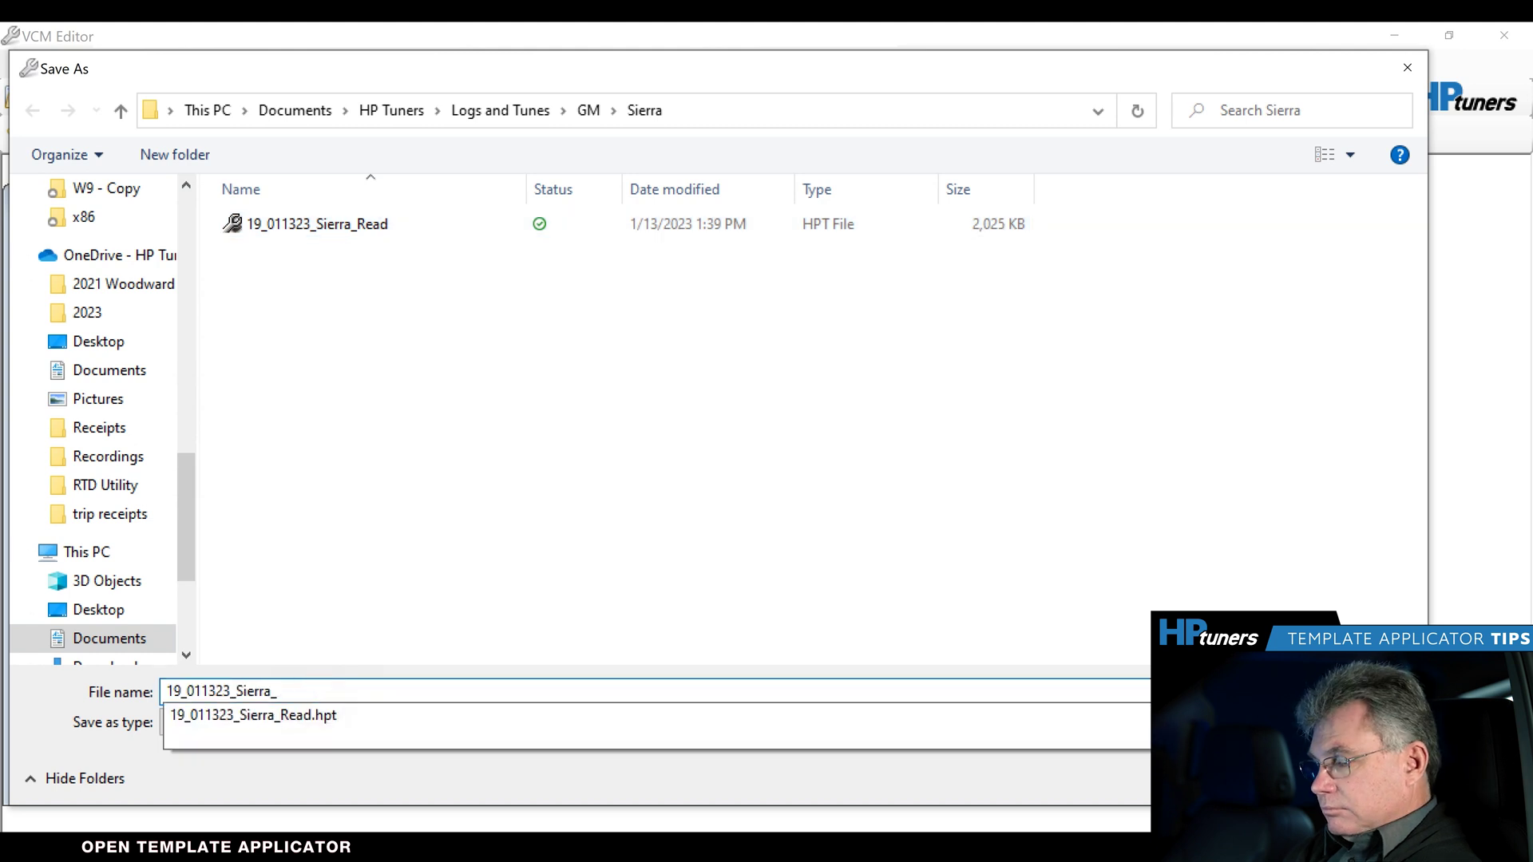
{"action": "type", "text": "Mod_1"}
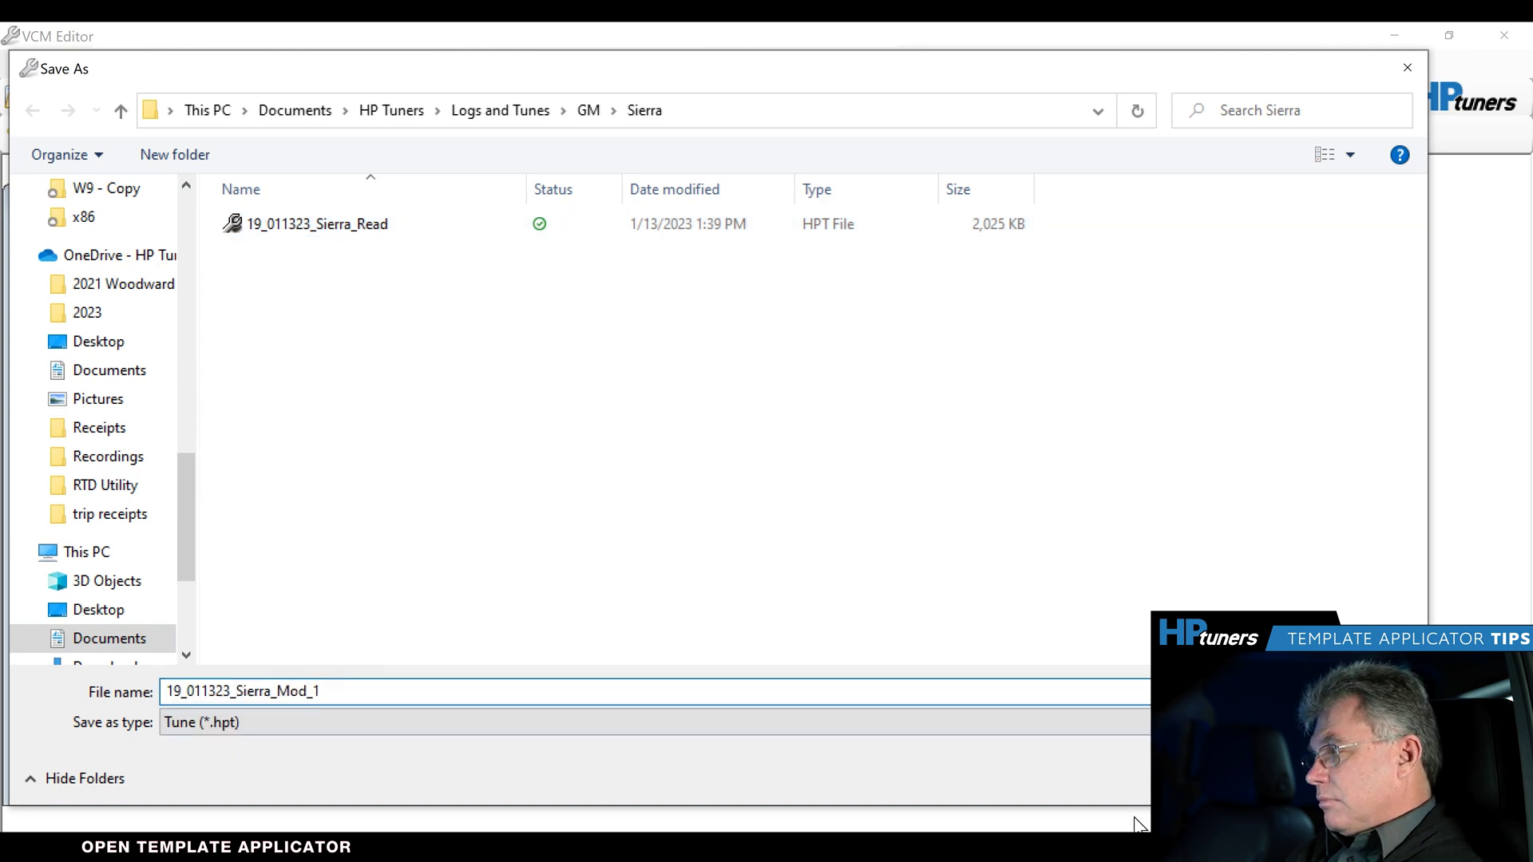
{"action": "key", "text": "Return"}
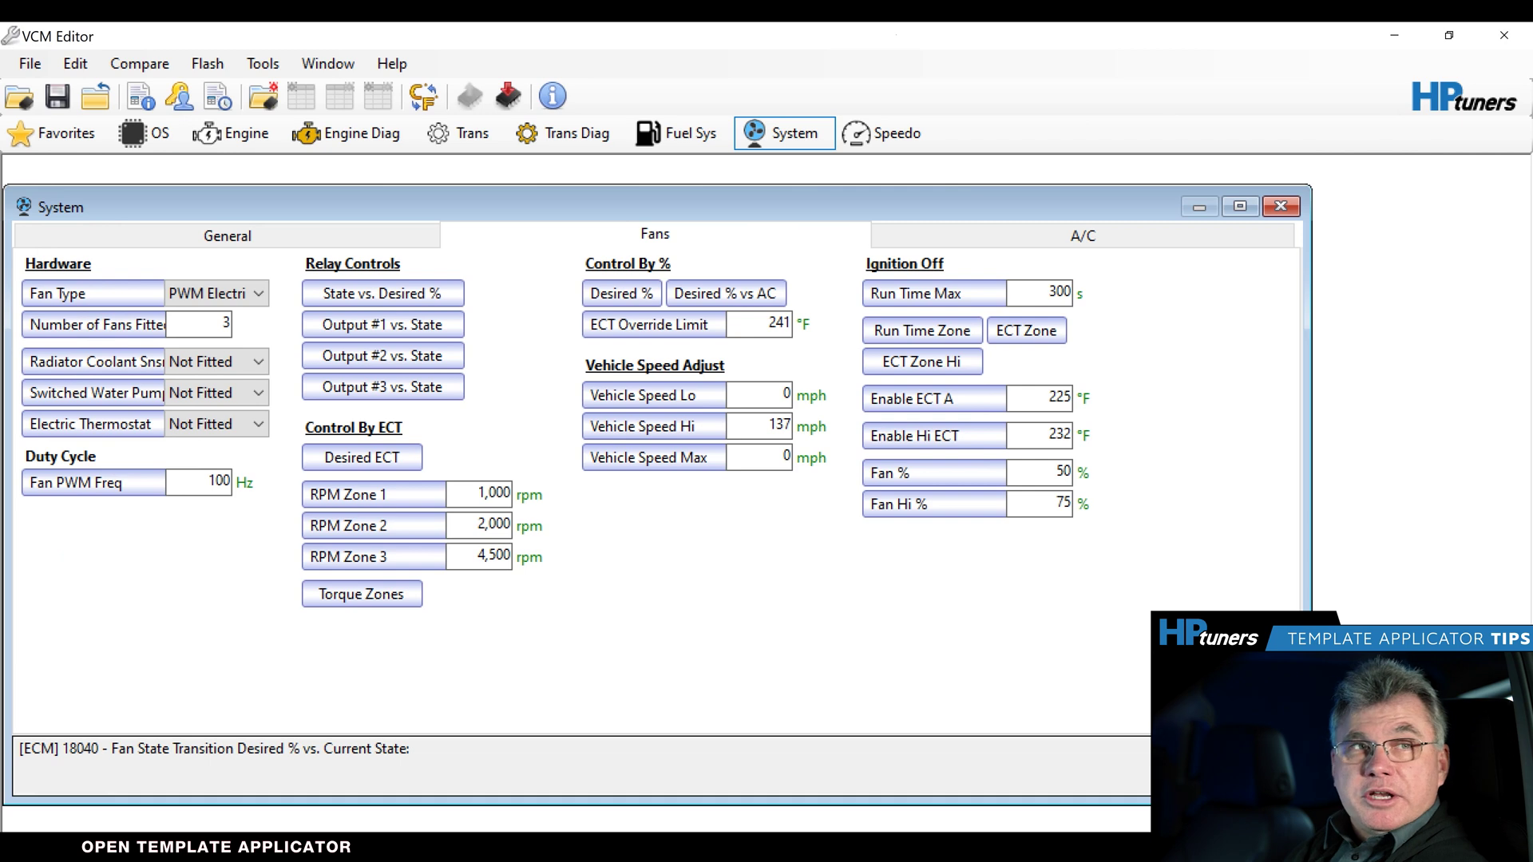